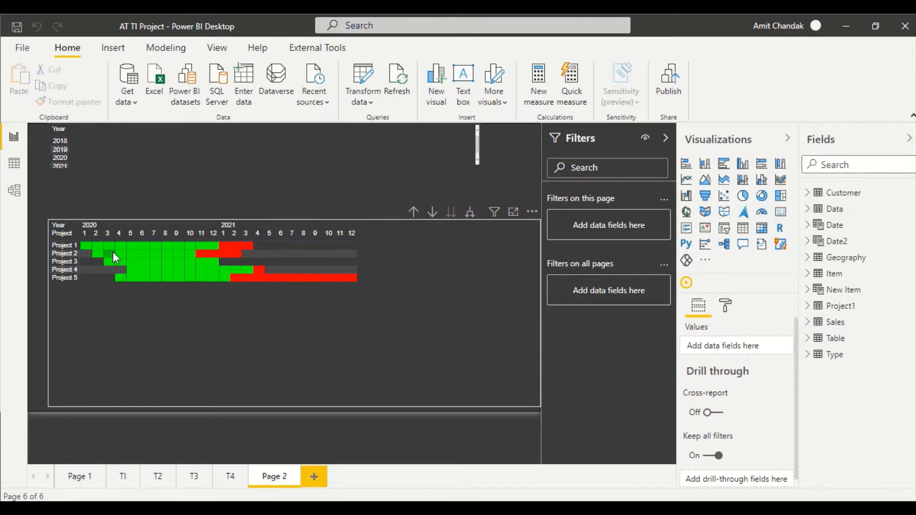
Step: Examine the Project1 table's data and the Date table's formula, Month Year sort column and Month column
click(15, 164)
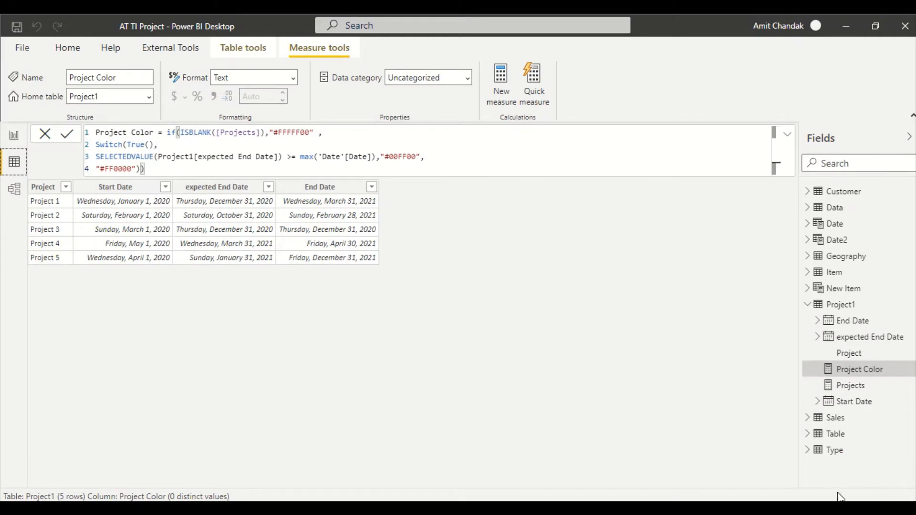
click(842, 304)
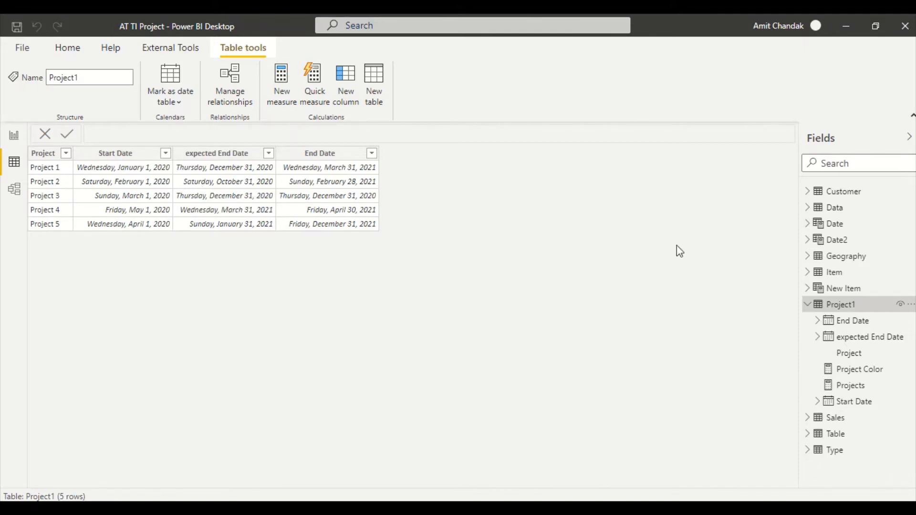
click(834, 228)
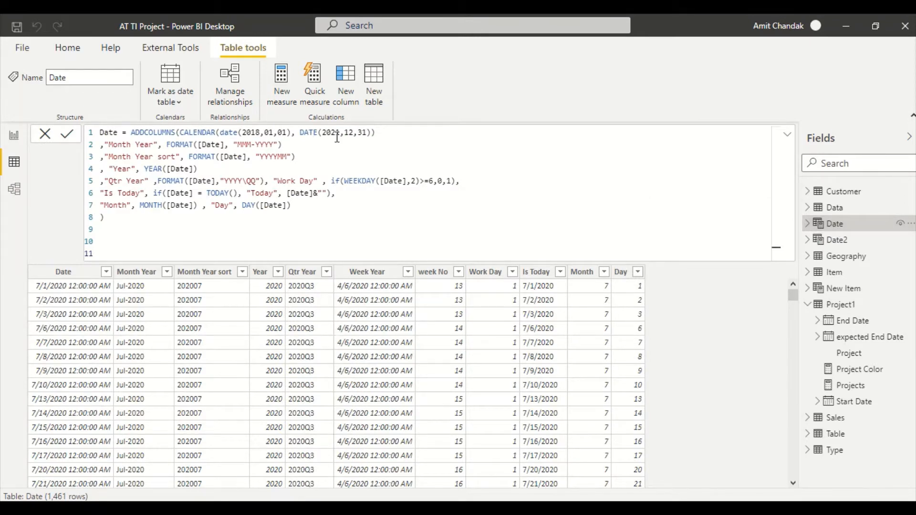
double_click(122, 206)
click(137, 276)
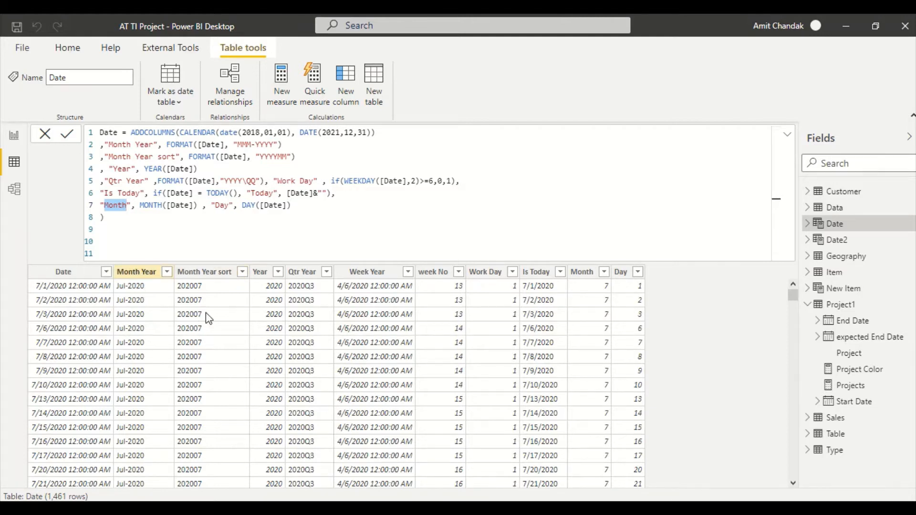
click(500, 91)
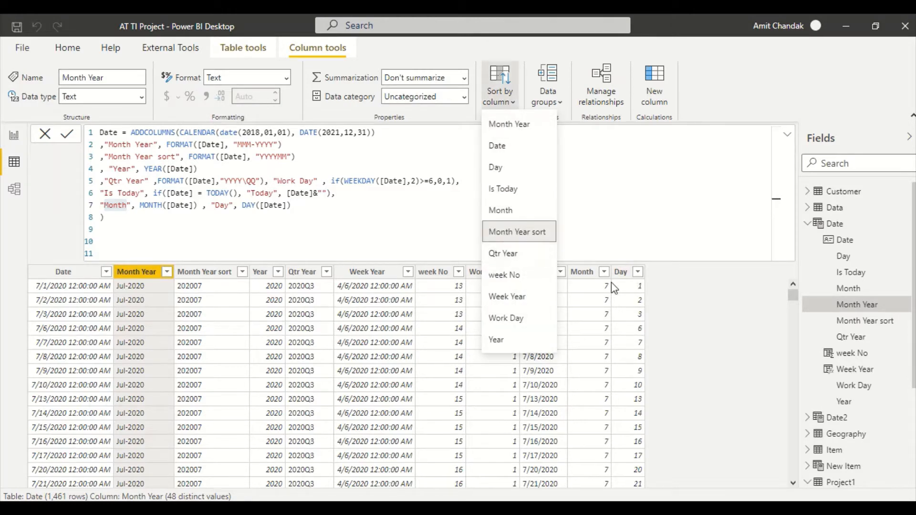
click(591, 277)
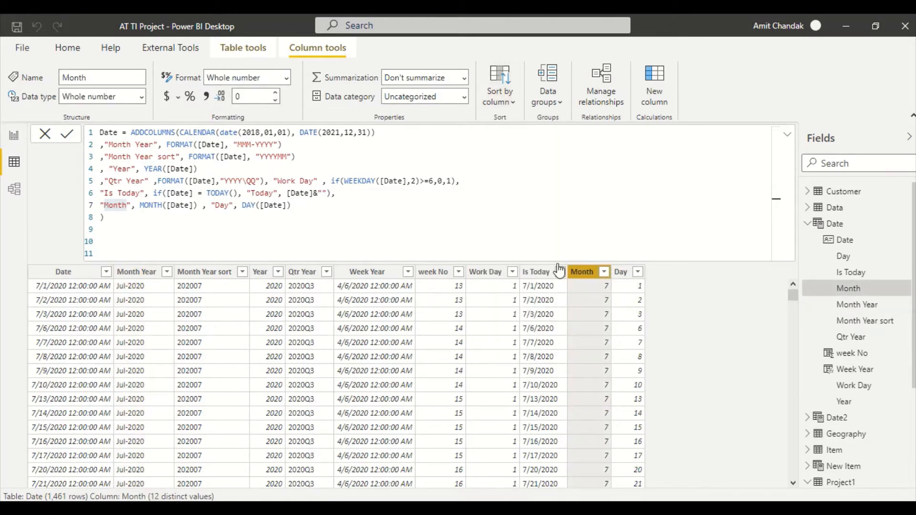
Step: Return to the report and add a new blank page
click(13, 138)
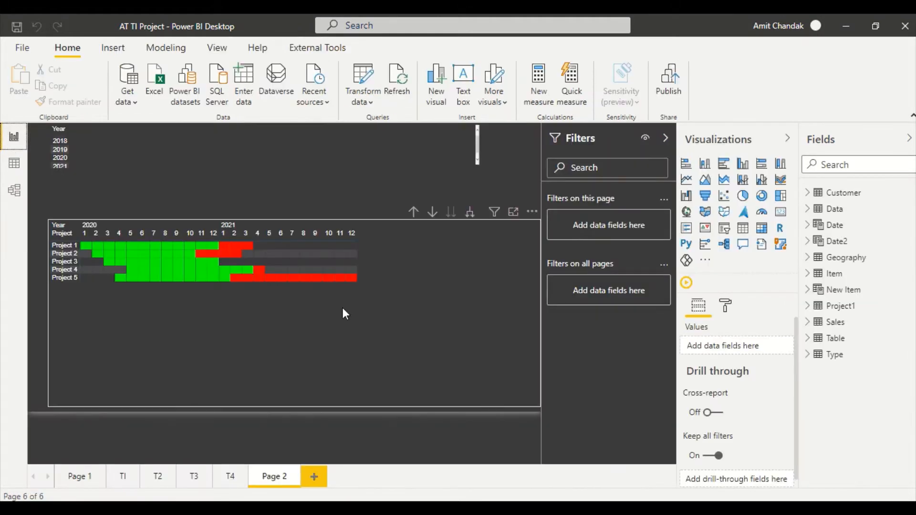
click(314, 478)
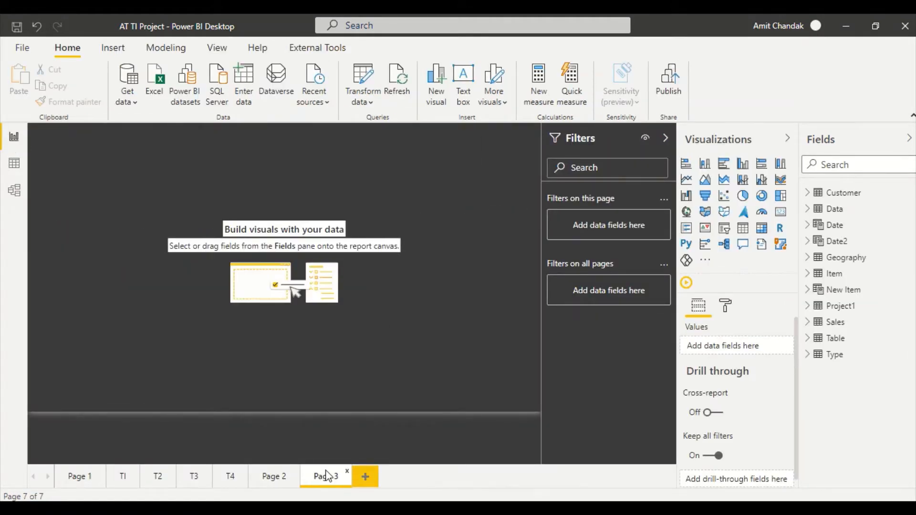
Step: Create a measure named Project Cnt in the Project1 table and begin its formula with COUNTX(FILTER(
click(841, 311)
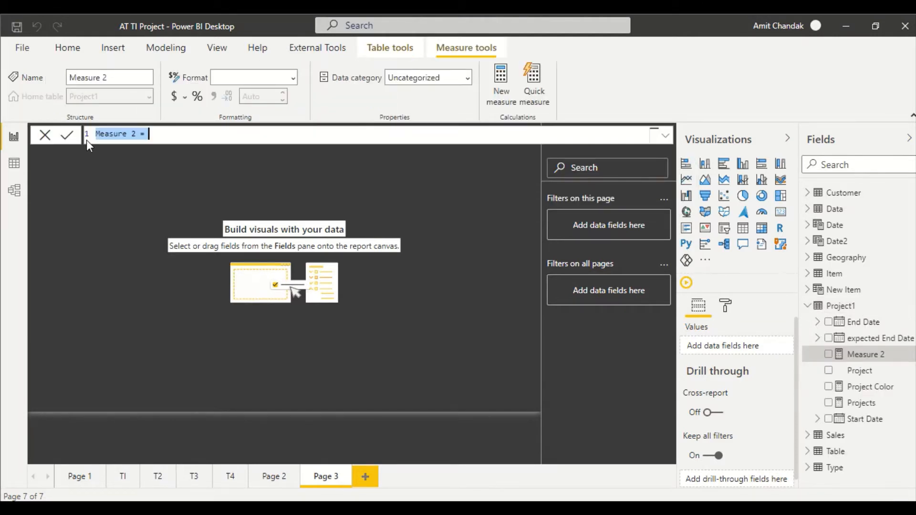
click(130, 134)
drag(140, 135, 86, 134)
text(Projects)
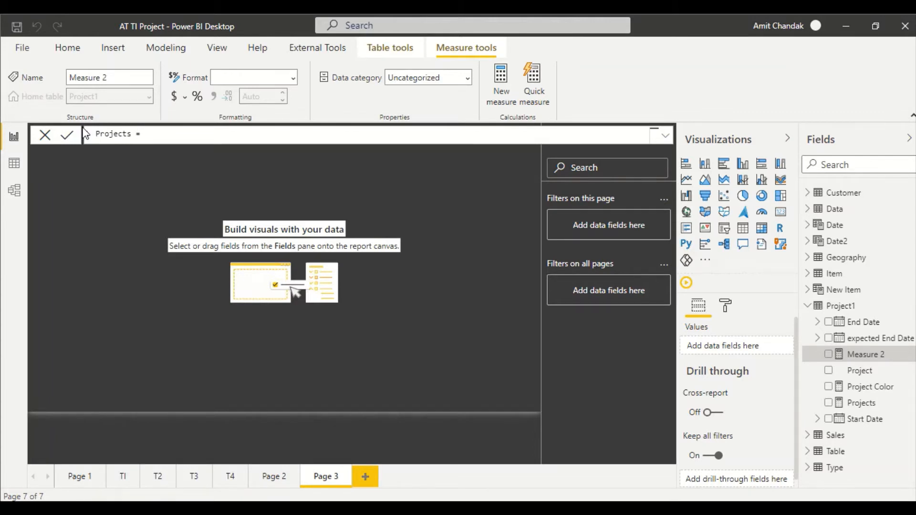
key(BackSpace)
key(BackSpace)
text(Cnt= coun)
key(Down)
key(Down)
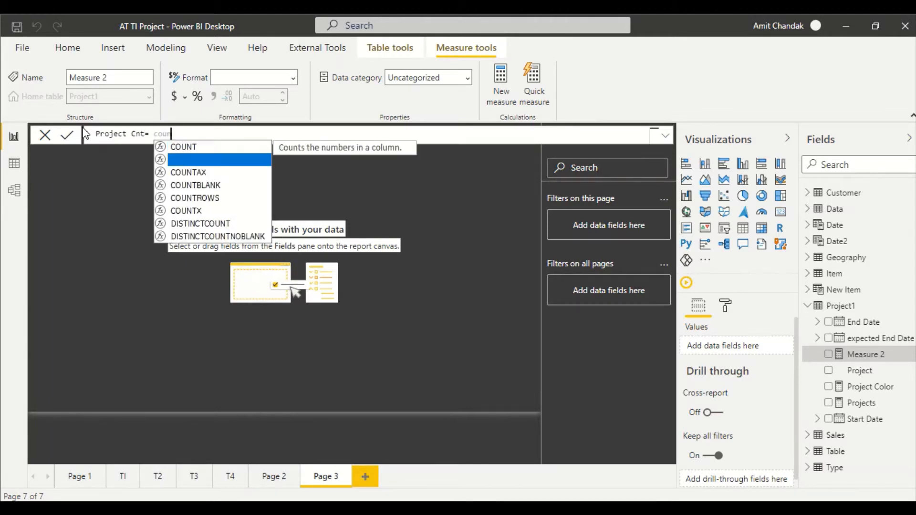
key(Down)
key(Down)
key(Down)
key(Tab)
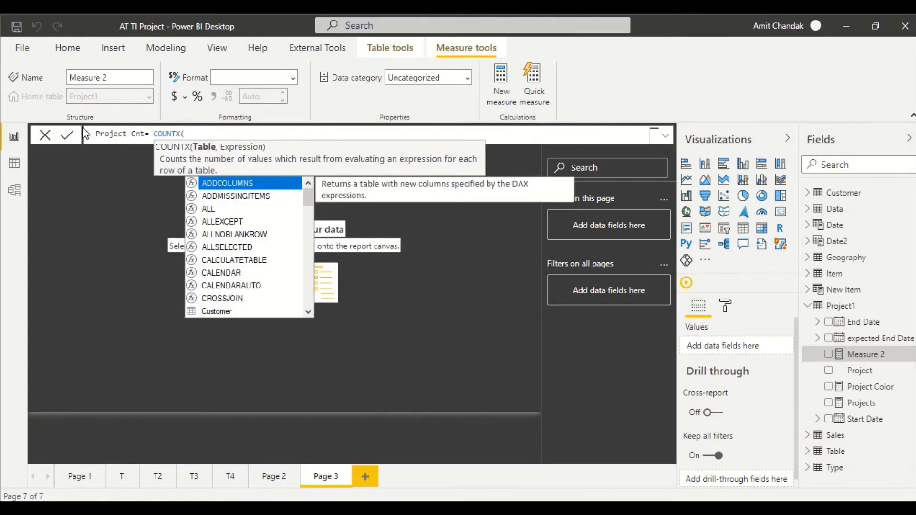
text(fil)
key(Tab)
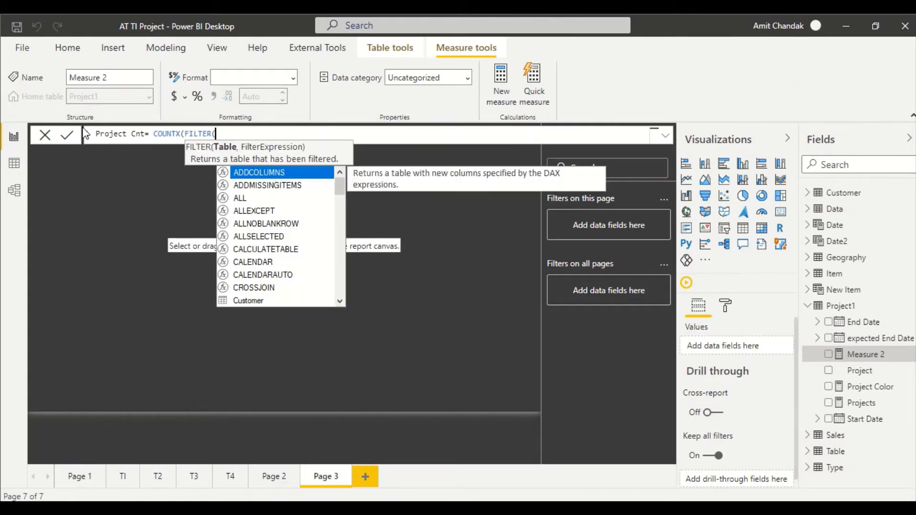
text(date)
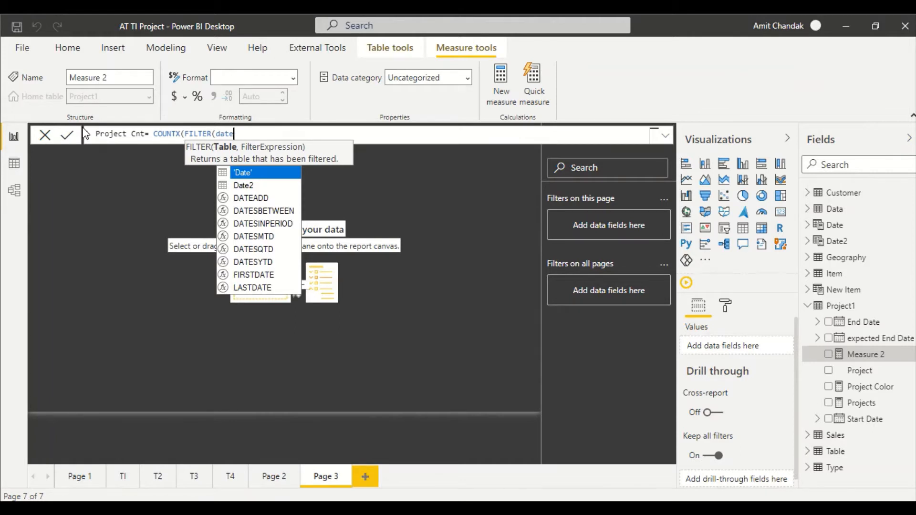
key(BackSpace)
key(BackSpace)
key(BackSpace)
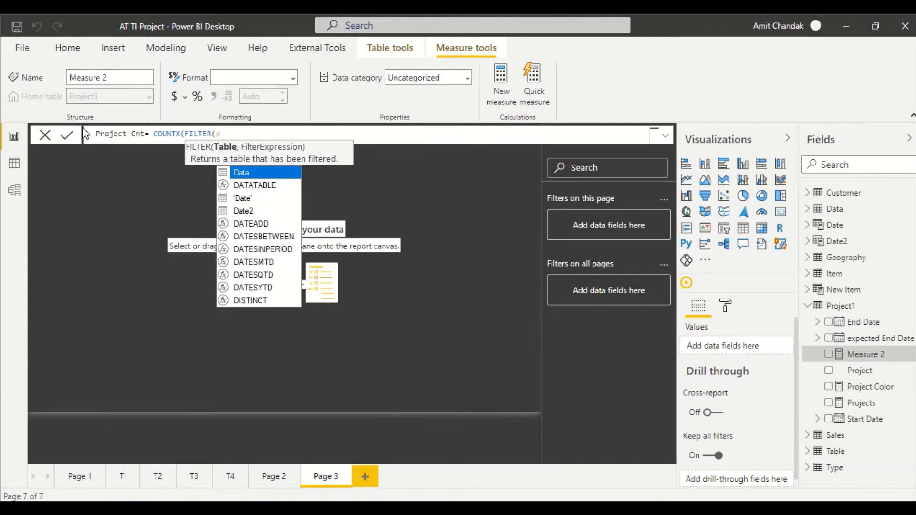
key(BackSpace)
Step: Use Project1 as the table argument of the FILTER function in the Project Cnt formula
text(pr)
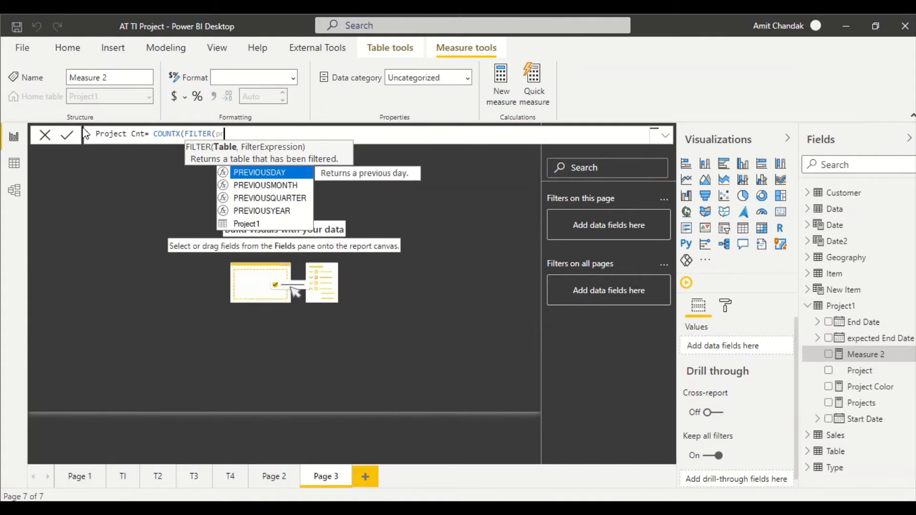
key(Down)
key(Down)
key(Down)
key(Down)
key(Tab)
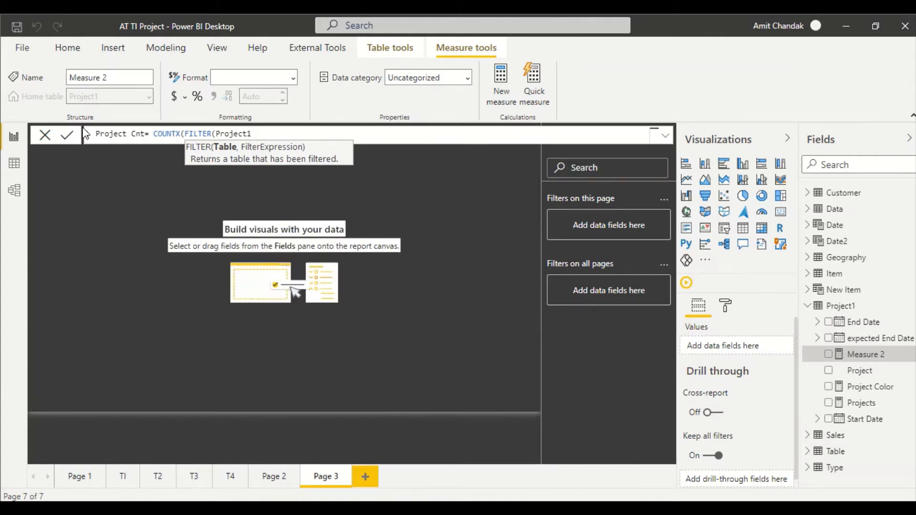
Step: Add the filter condition Project1[Start Date] <= Max('Date'[Date]), followed by the && operator
text(, pro)
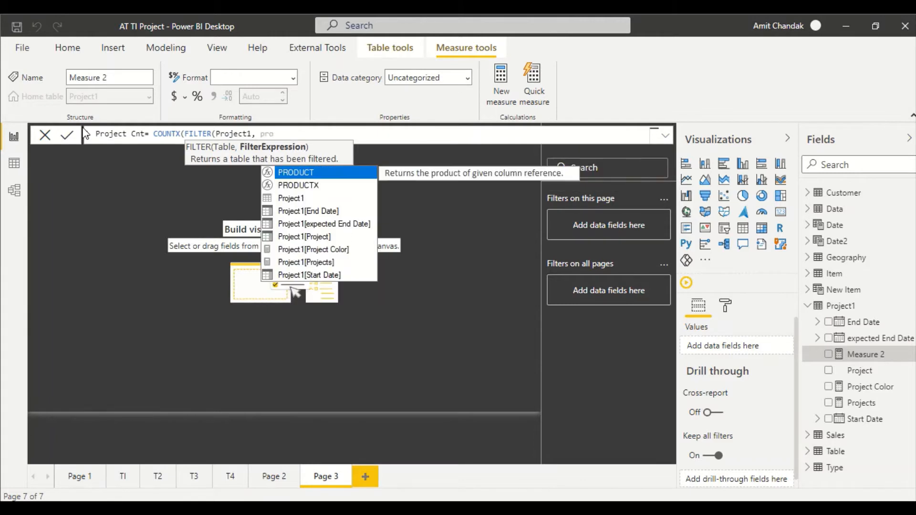
key(Down)
key(Down)
key(Down)
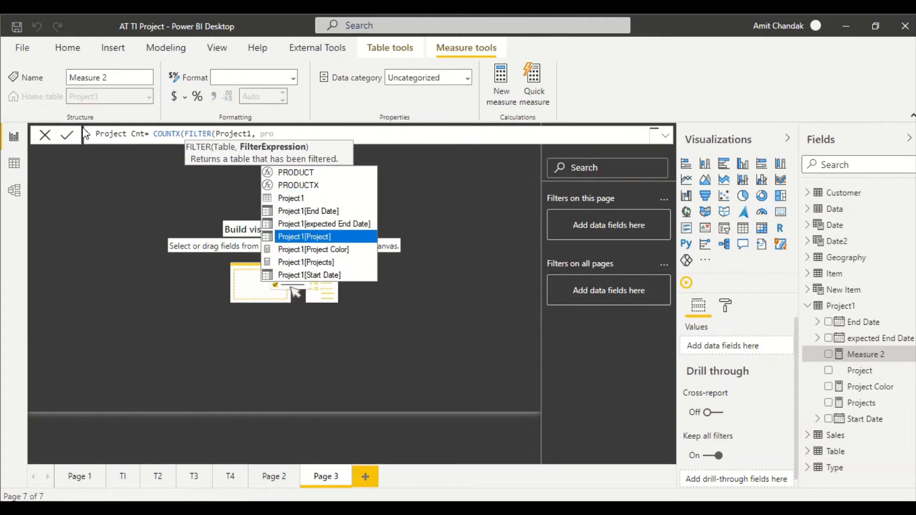
key(Down)
key(Down)
key(Down)
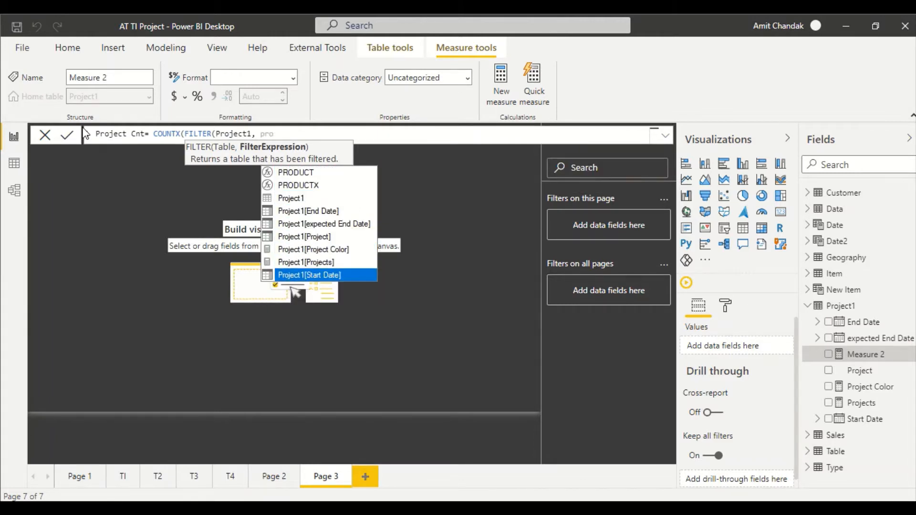
key(Tab)
text(<=)
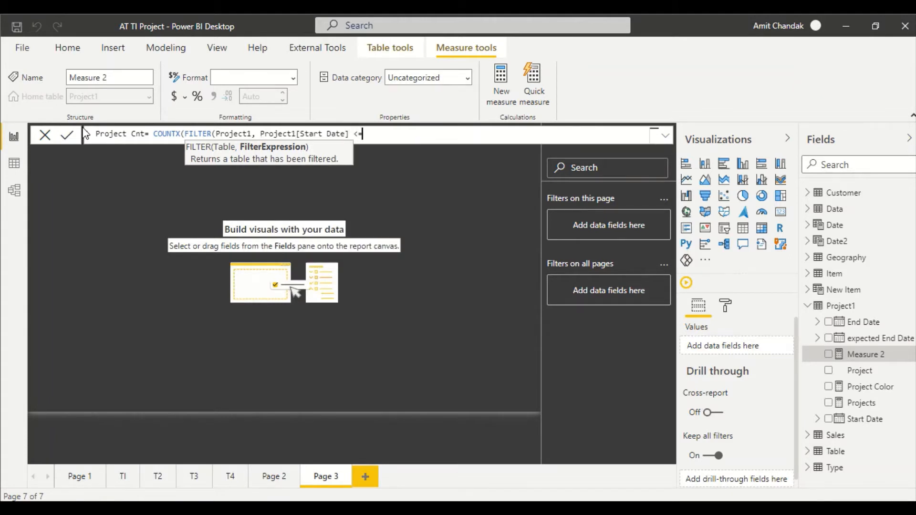
text(Max()
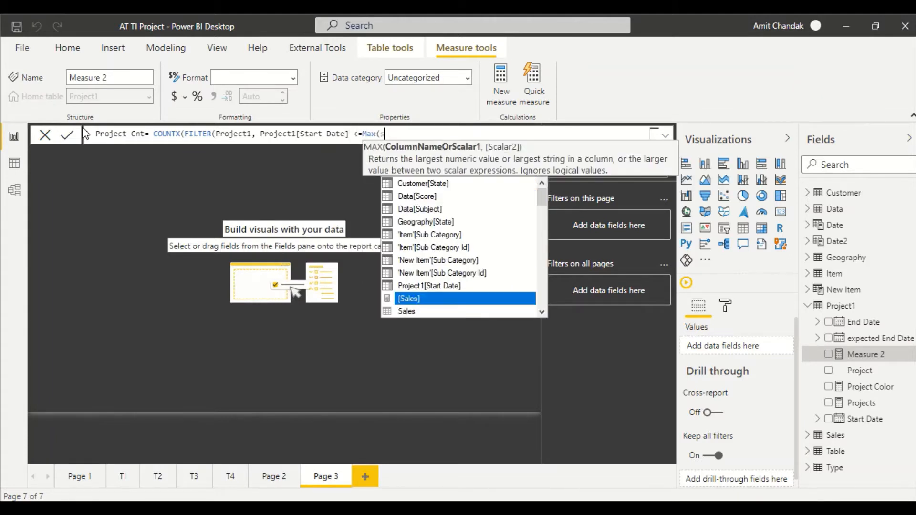
text(da)
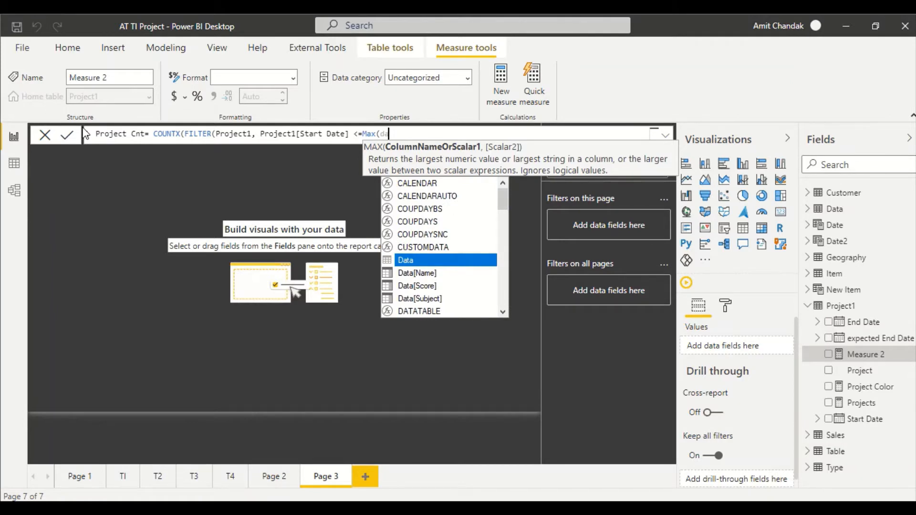
text(te)
key(Down)
key(Down)
key(Tab)
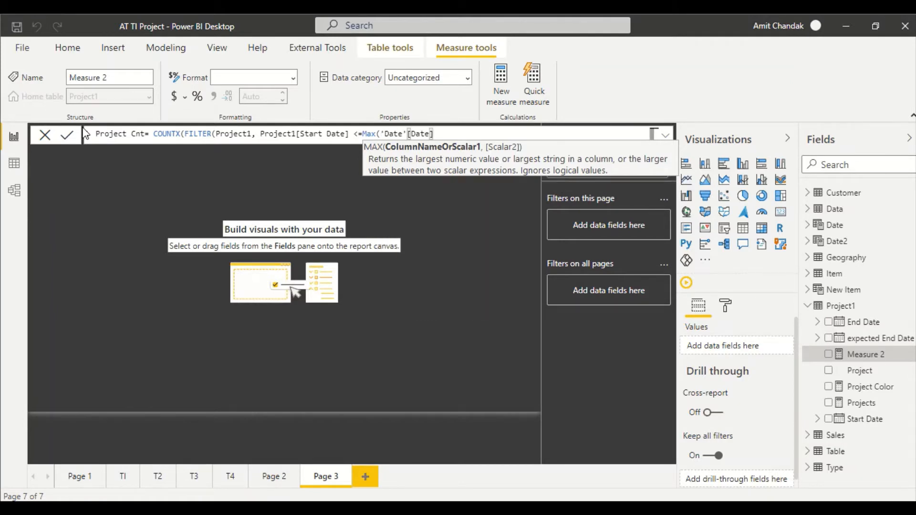
text() &&)
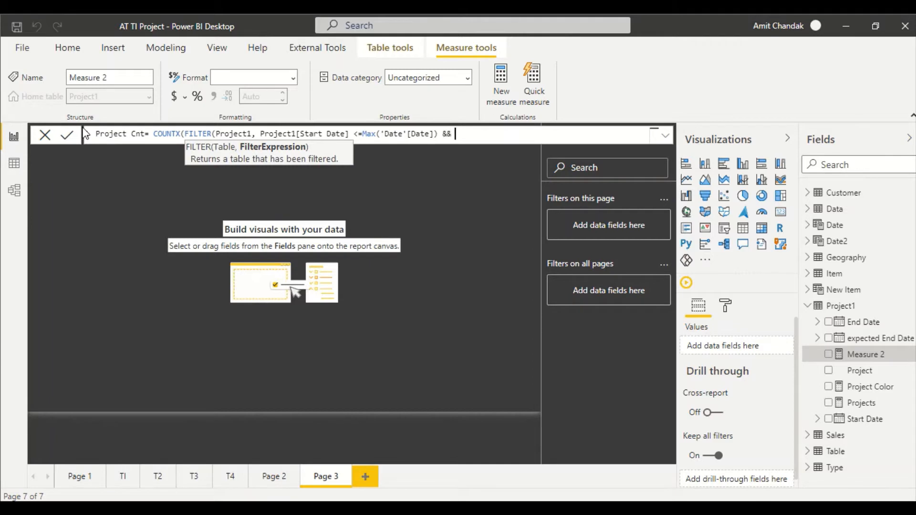
Step: Add the second filter condition Project1[End Date] >= max('Date'[Date]) and close the FILTER function
text( Proj)
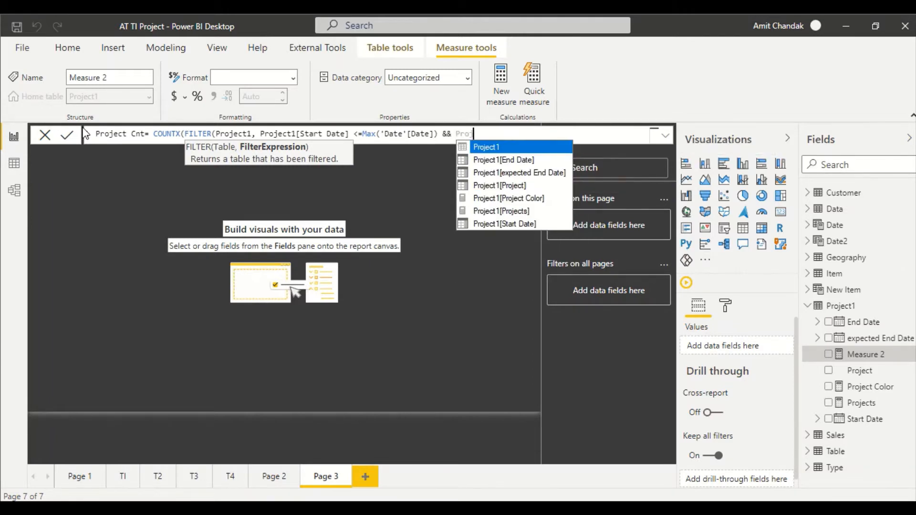
key(Down)
key(Tab)
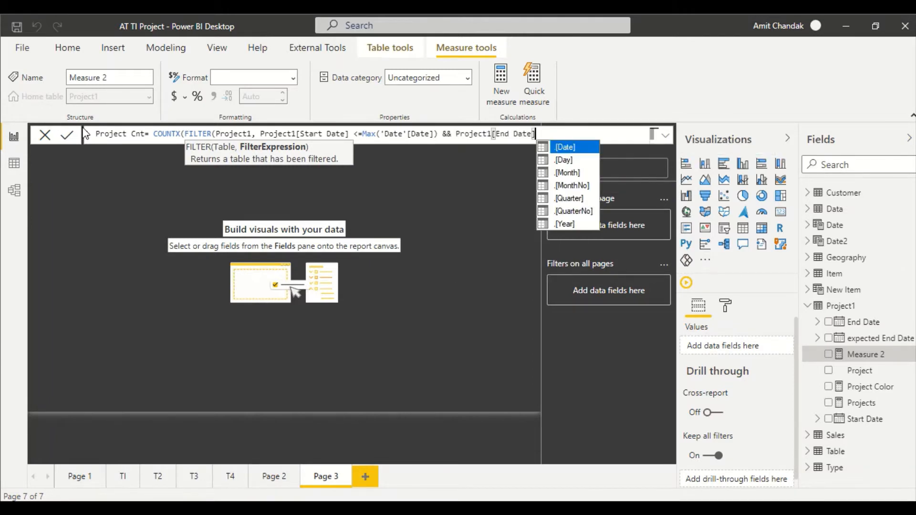
text(>= )
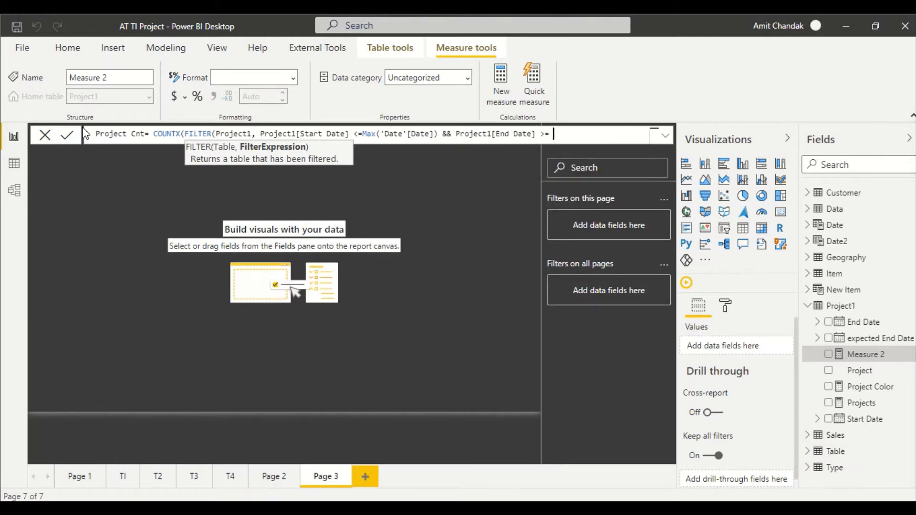
text(max(dat)
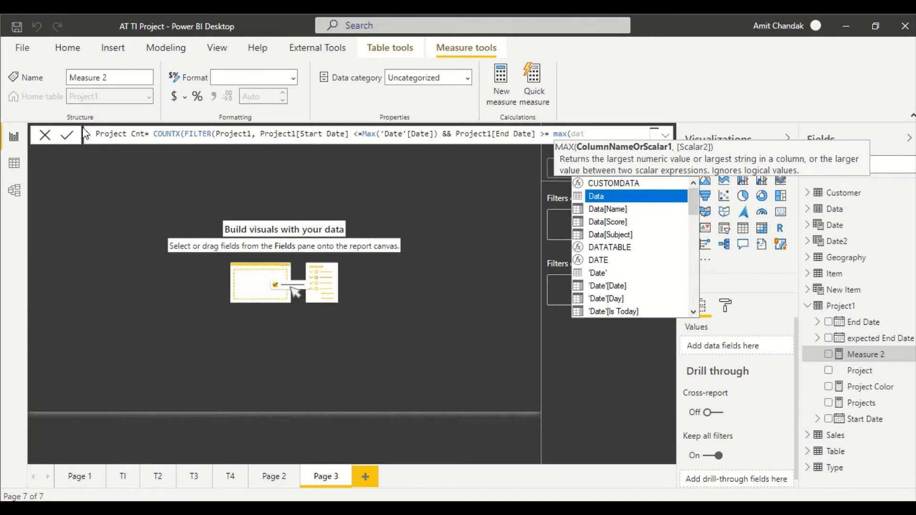
text(e)
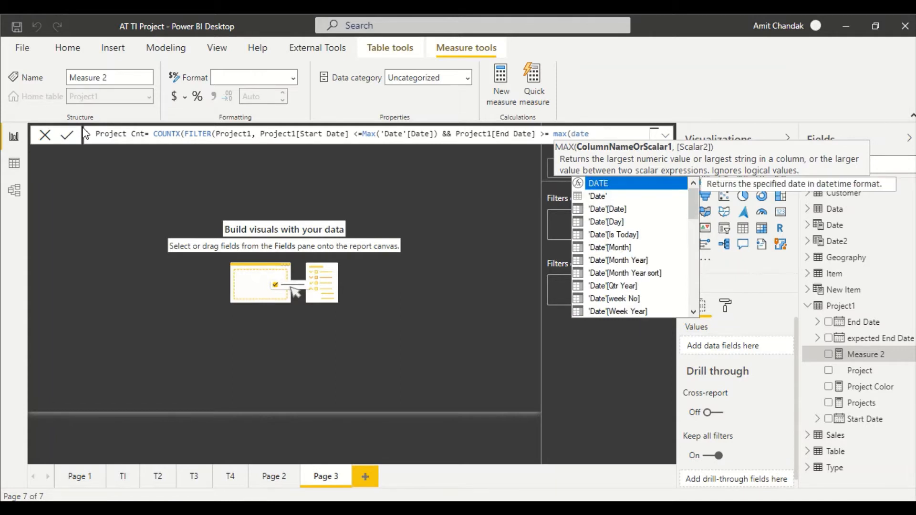
key(Down)
key(Down)
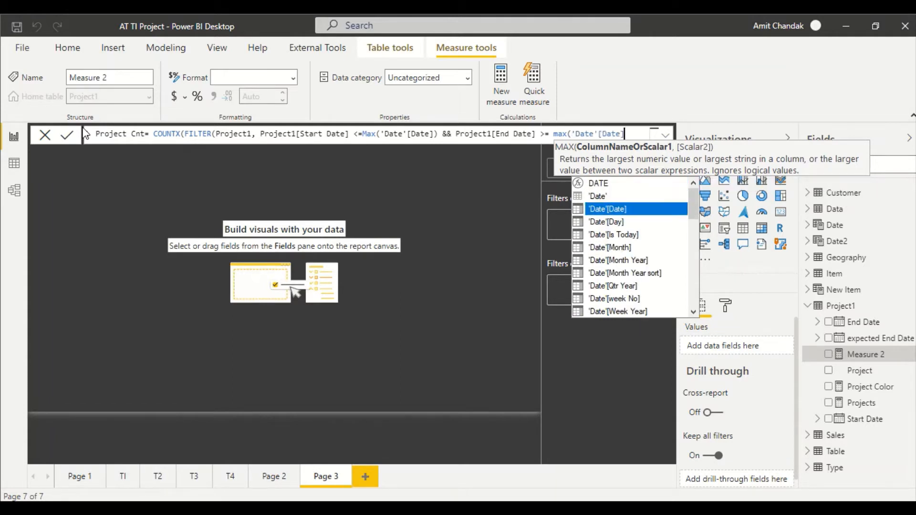
key(Tab)
text(()
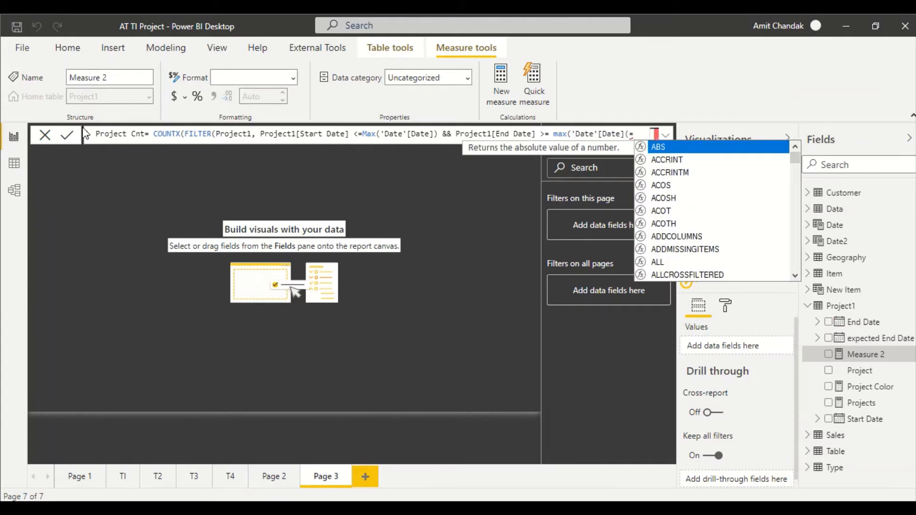
key(BackSpace)
text())
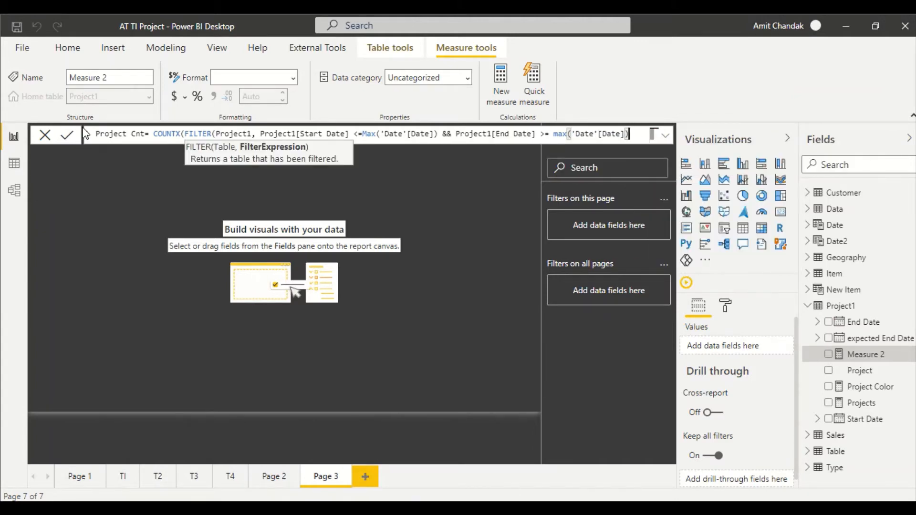
text())
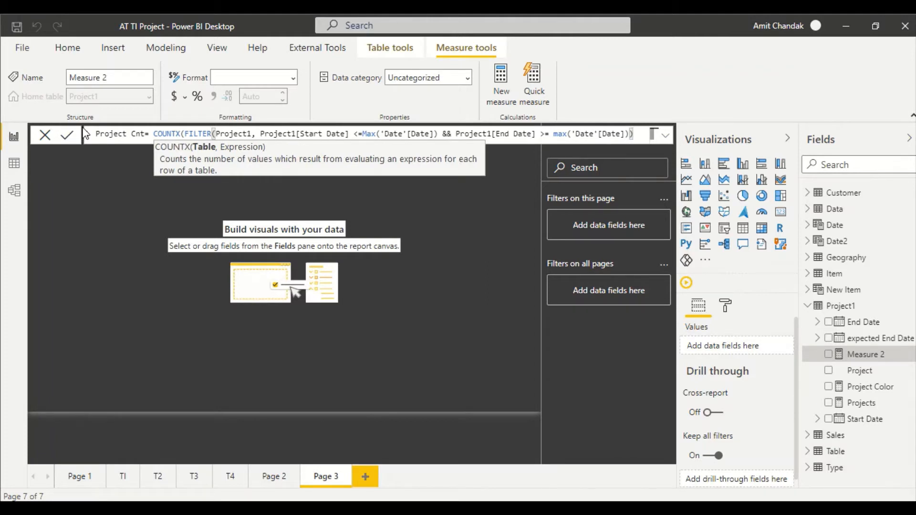
Step: Use [Project] as the COUNTX expression, close the Project Cnt formula and commit the measure
text(,[)
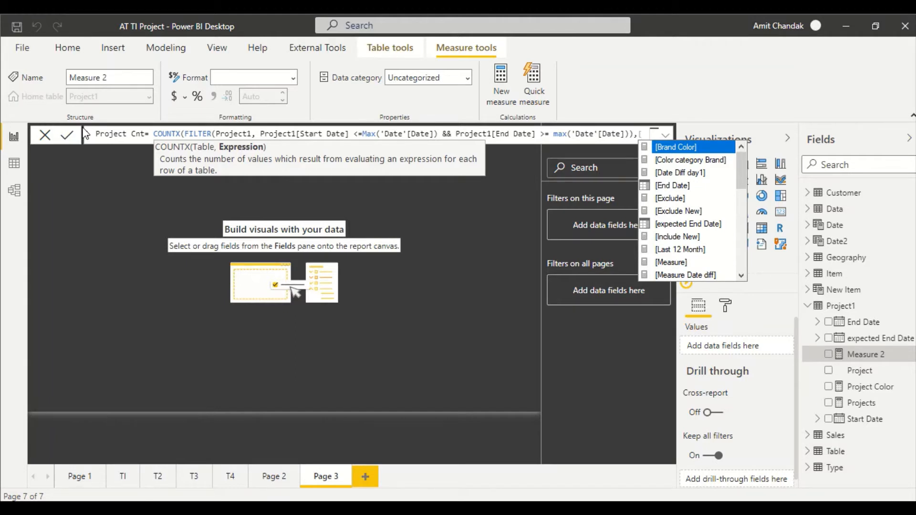
text(pro)
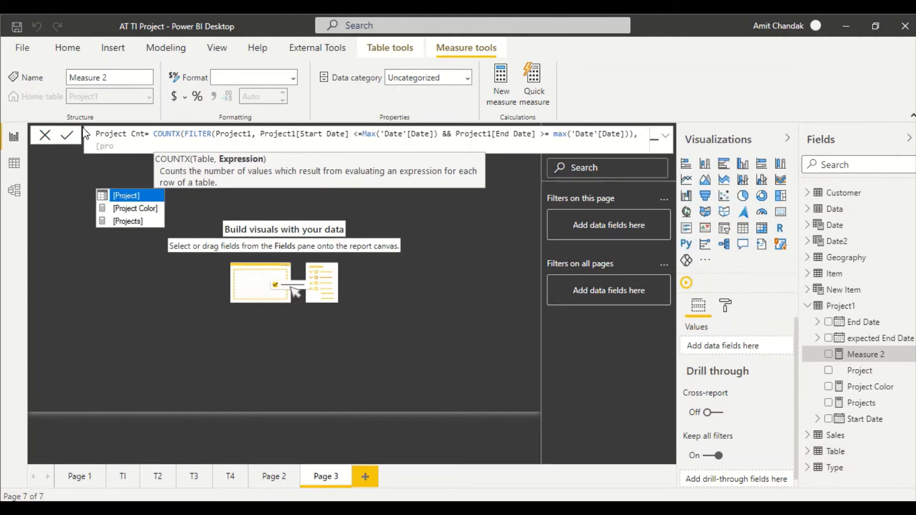
key(Tab)
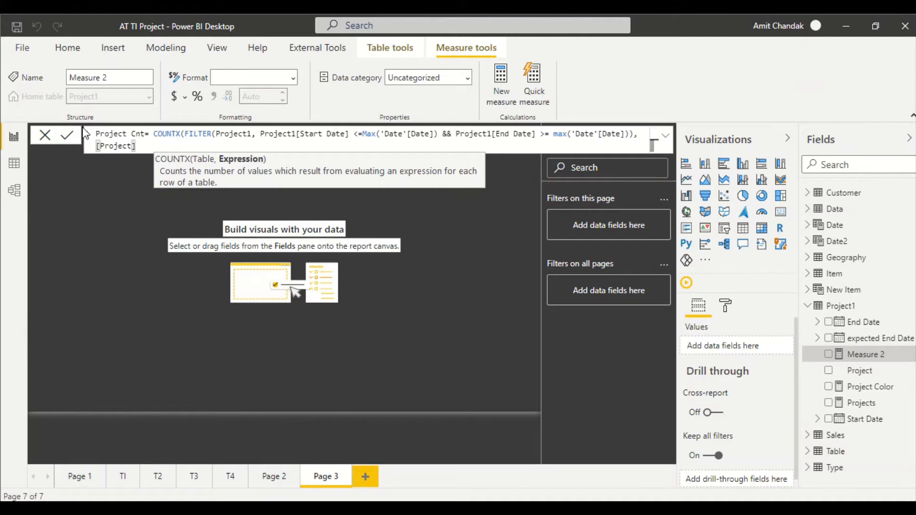
text())
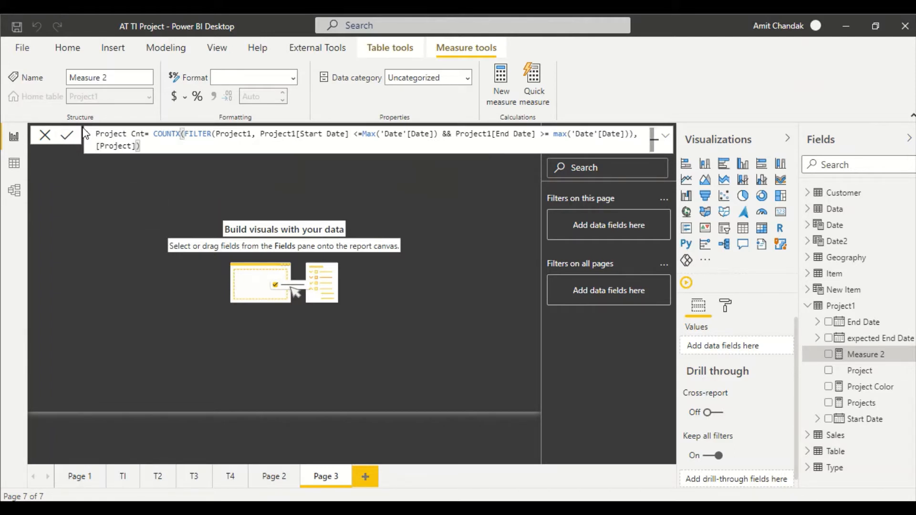
key(Return)
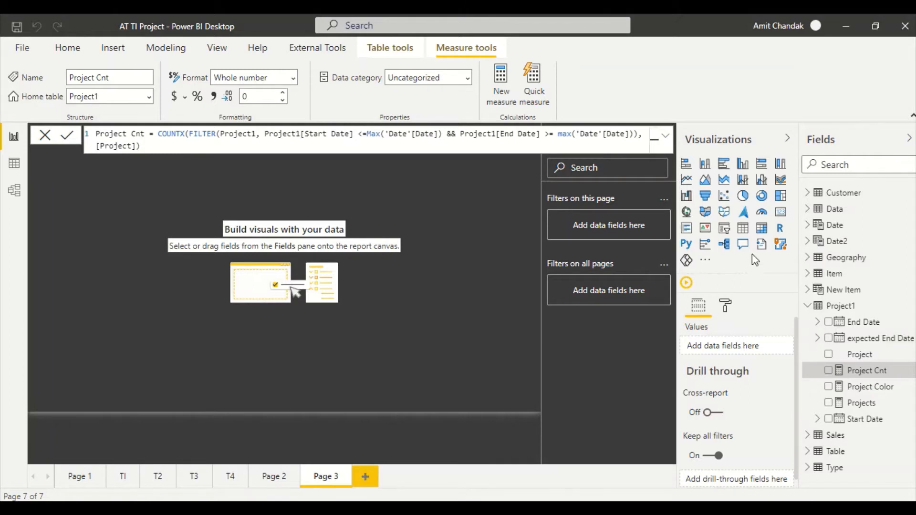
Step: Add a matrix visual enlarged across most of the page width, with Project as rows and Project Cnt as values
click(762, 231)
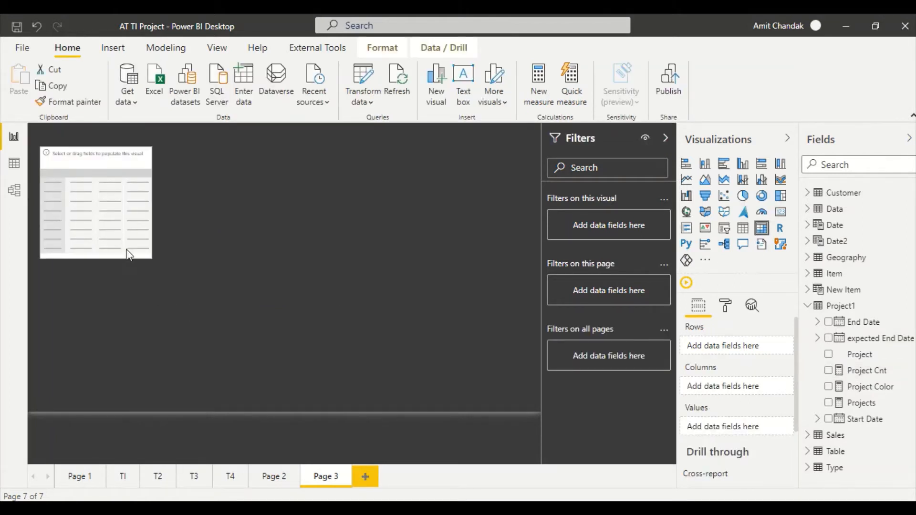
drag(127, 249, 506, 383)
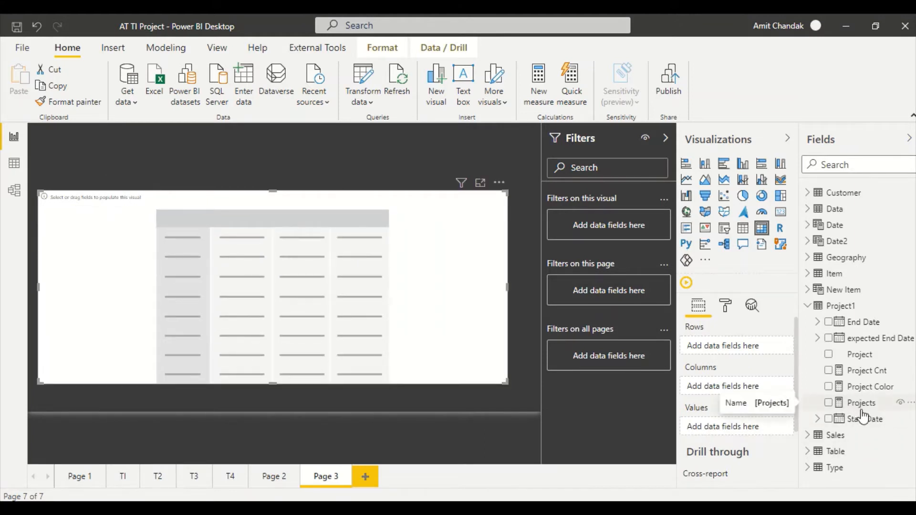
drag(859, 358, 151, 288)
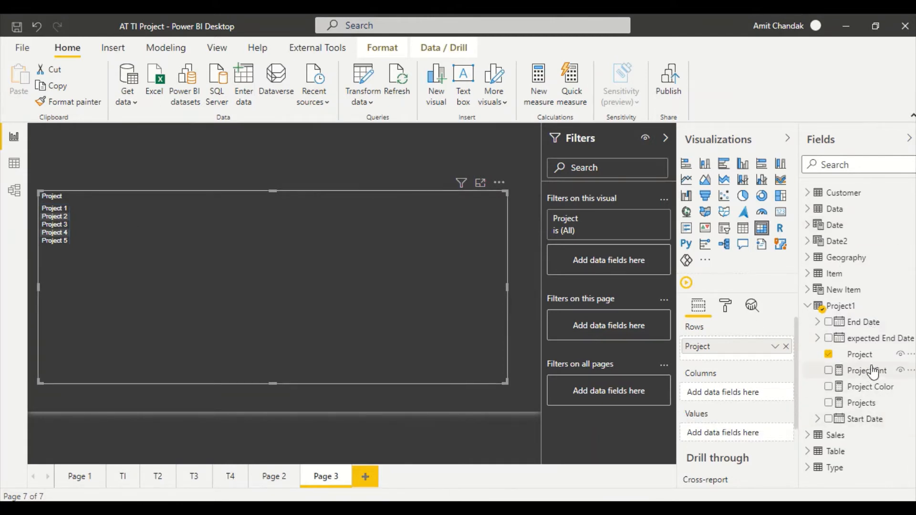
drag(866, 371, 219, 276)
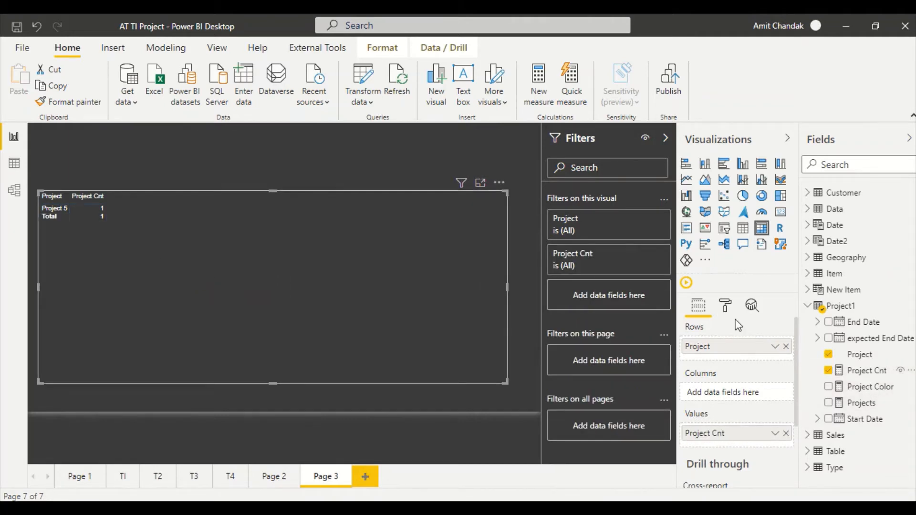
Step: Add Year and Month from the Date table as matrix columns and expand the hierarchy down one level
click(810, 230)
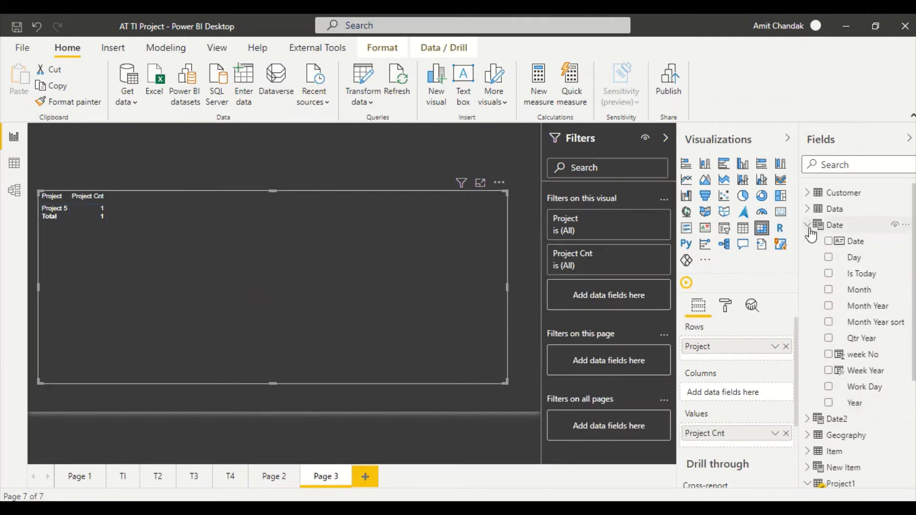
drag(861, 406, 733, 398)
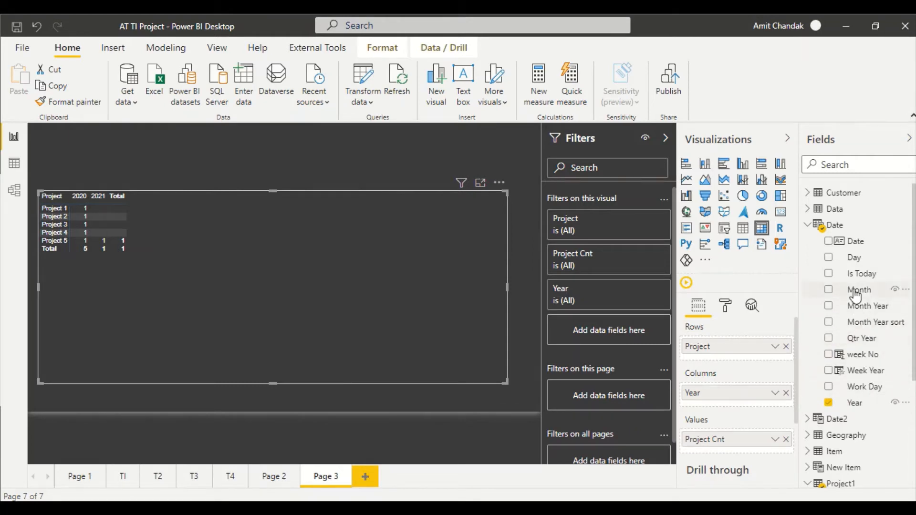
drag(856, 296, 735, 405)
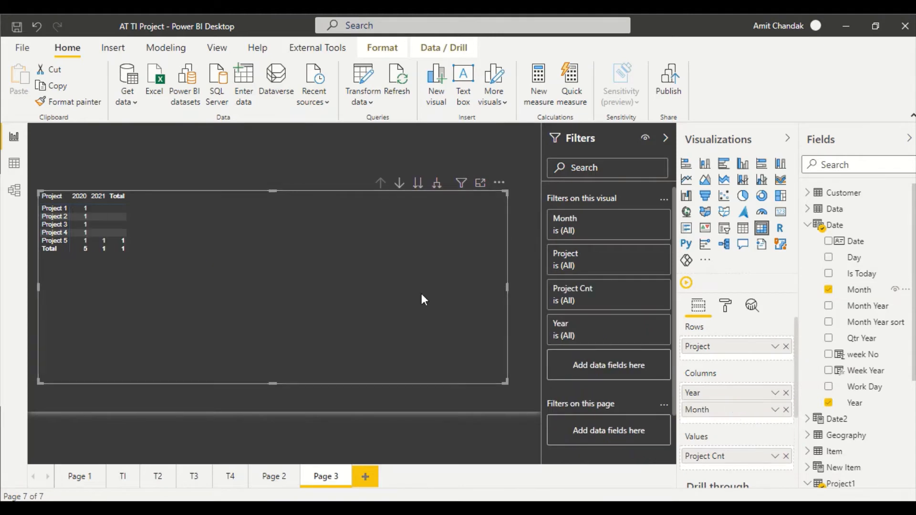
click(437, 183)
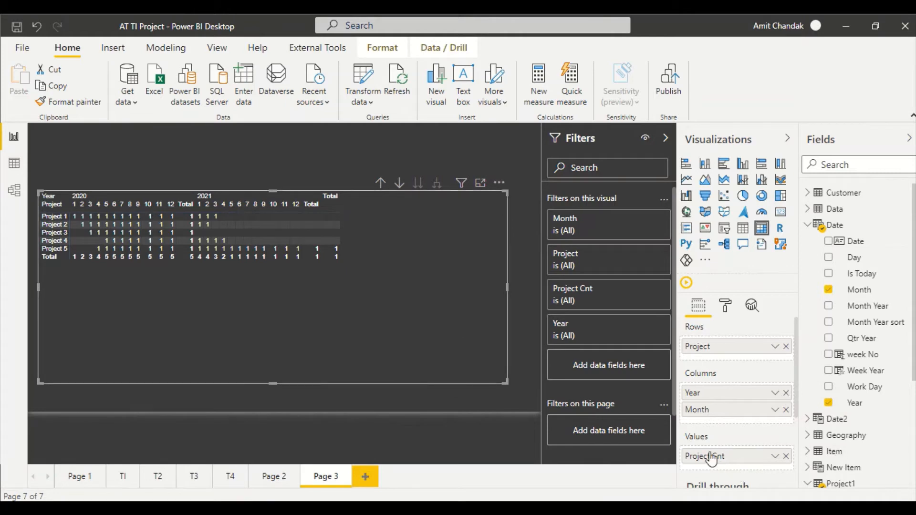
Step: Examine the project start and end dates in the Project1 table's data and return to the report page
click(14, 163)
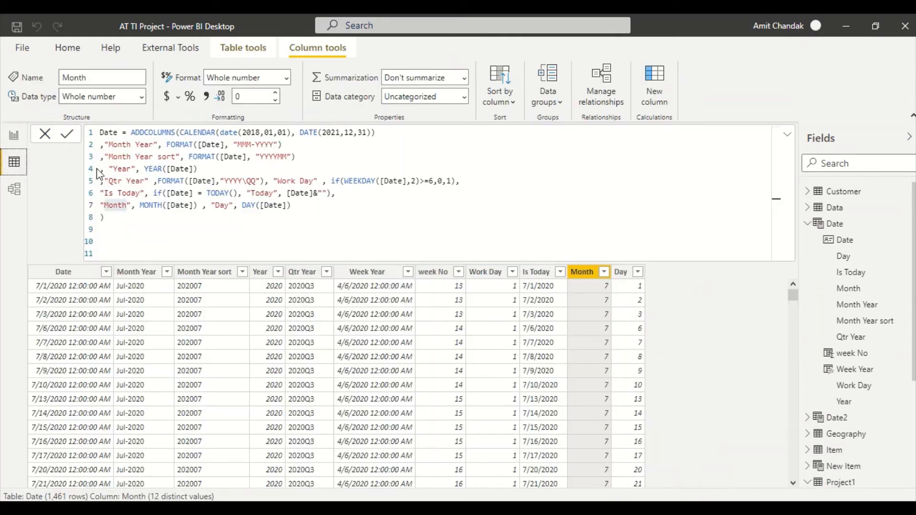
scroll(852, 468, down, 3)
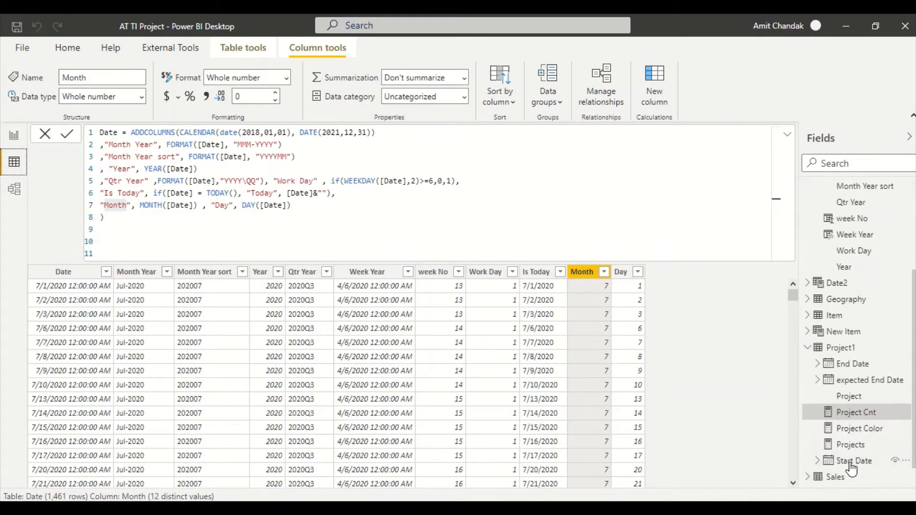
click(853, 355)
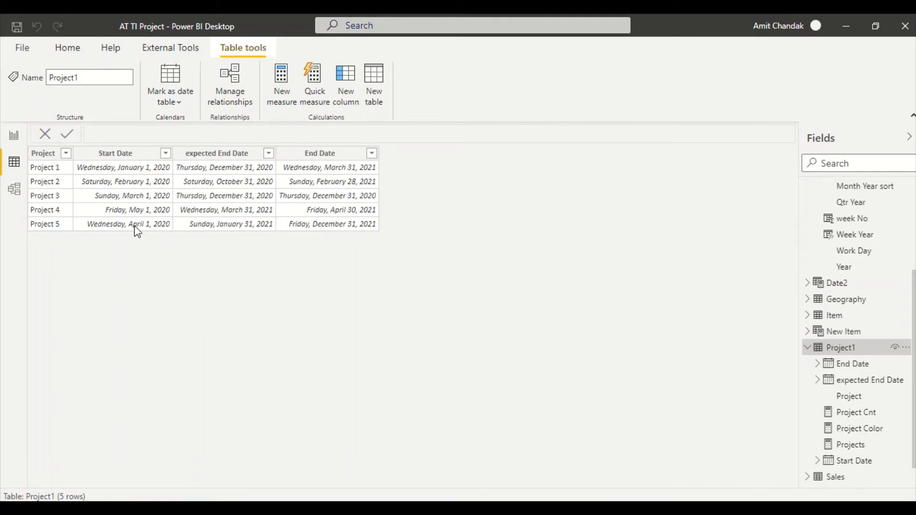
click(14, 135)
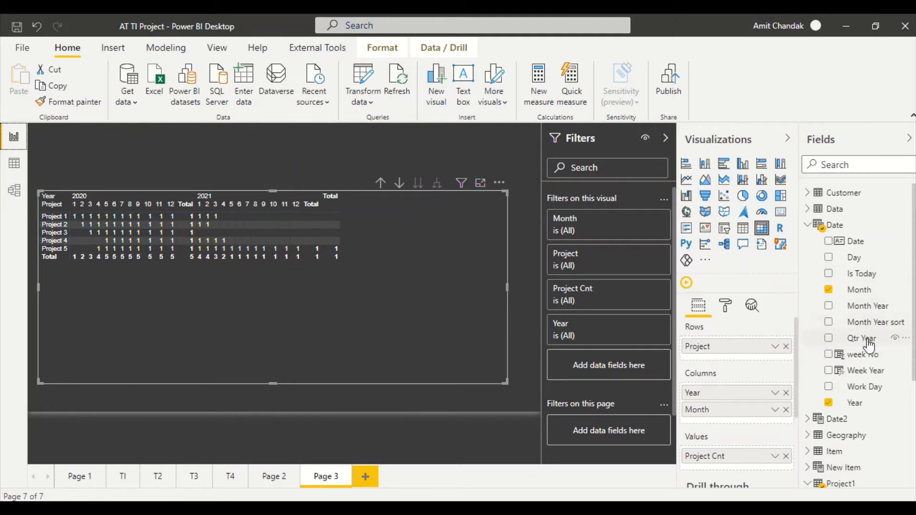
Step: Create another measure in the Project1 table and name it Project Clr
scroll(859, 419, down, 3)
click(867, 383)
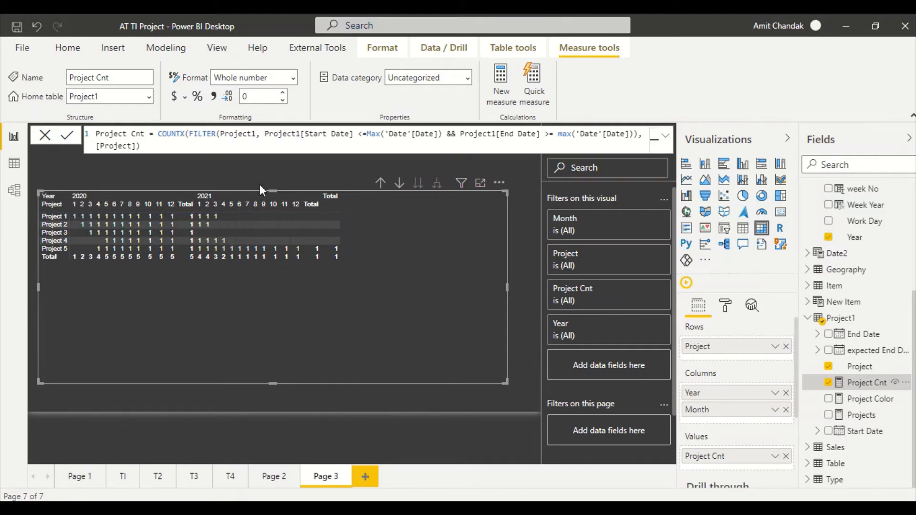
click(503, 102)
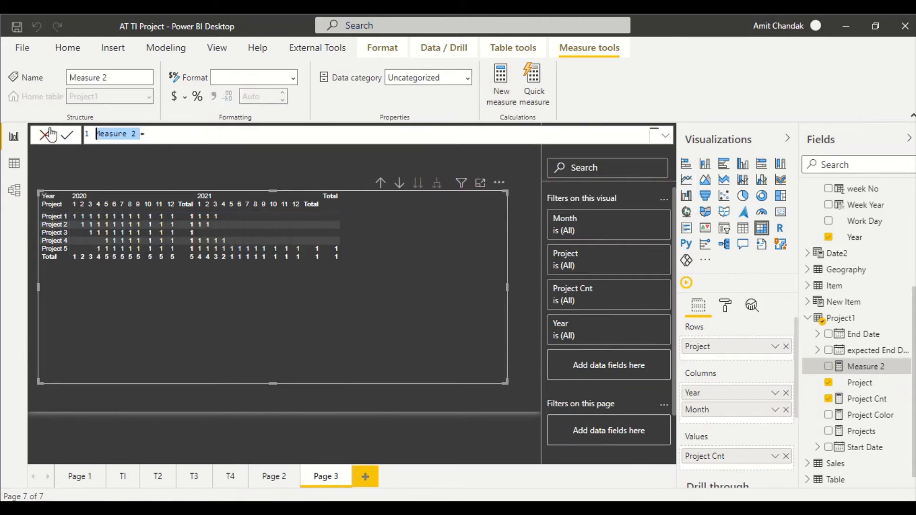
text(Project )
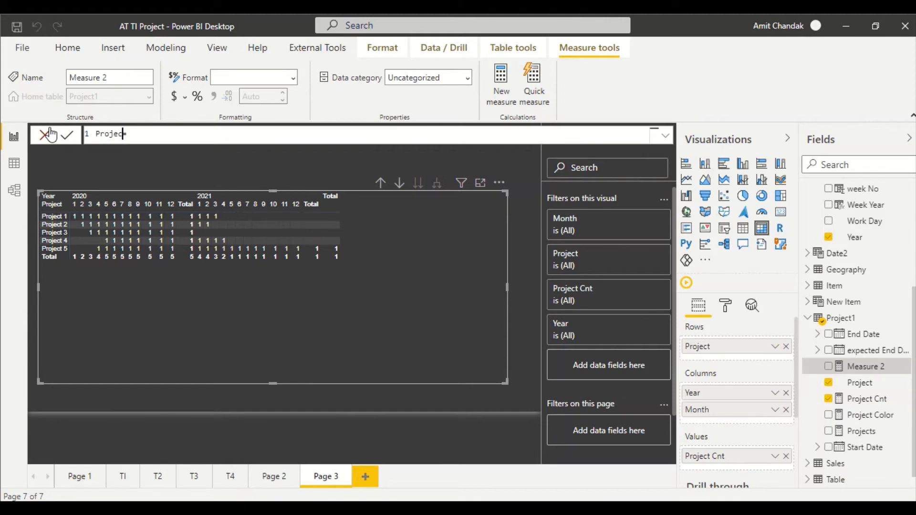
text(COlor)
key(BackSpace)
key(BackSpace)
key(BackSpace)
key(BackSpace)
key(BackSpace)
key(BackSpace)
text(Clr )
Step: Begin the Project Clr formula with an IF function whose condition is not(ISBLANK([Project Cnt]))
text(I)
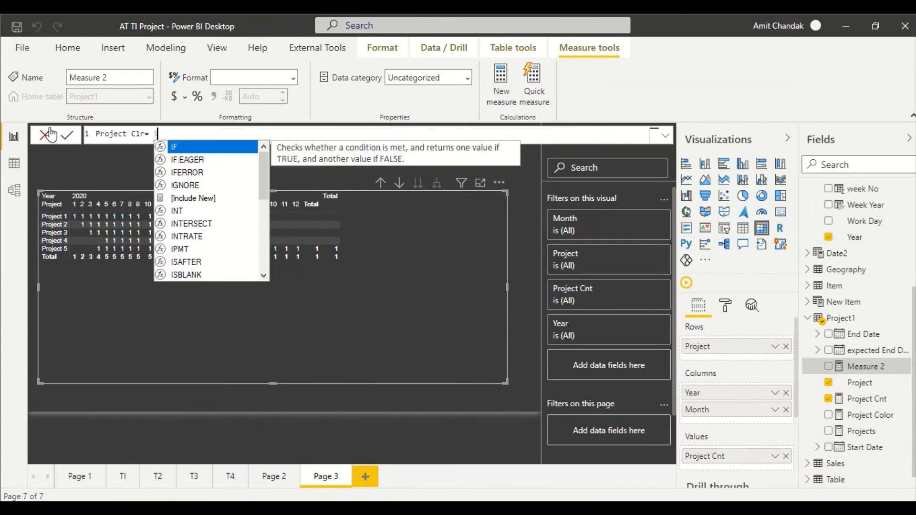
text(f(is)
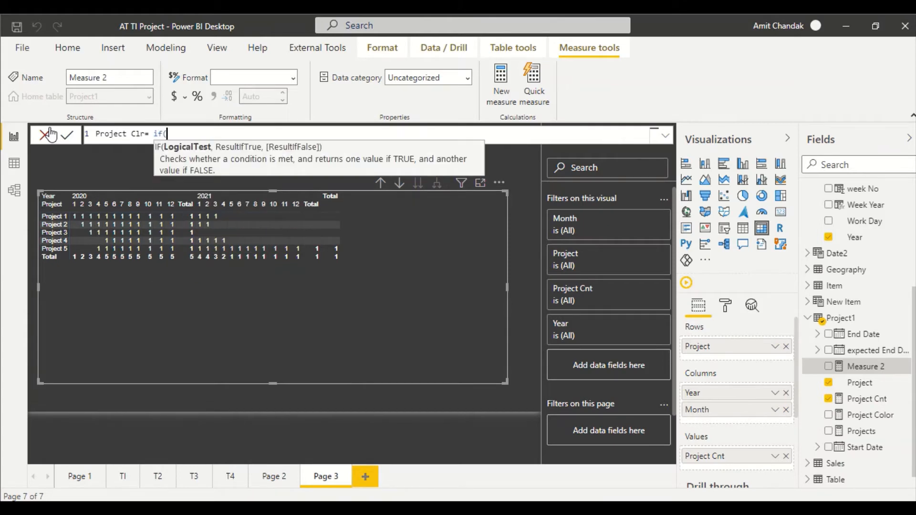
key(BackSpace)
key(BackSpace)
text(not)
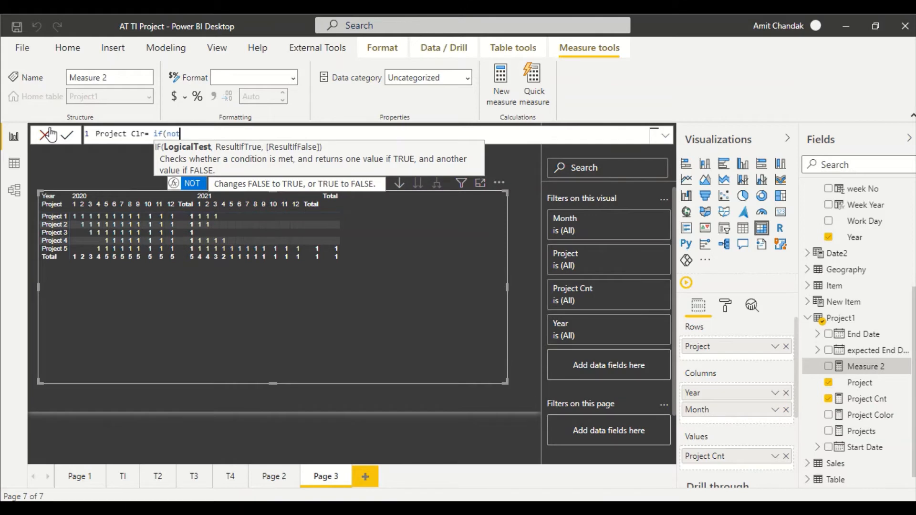
text((is)
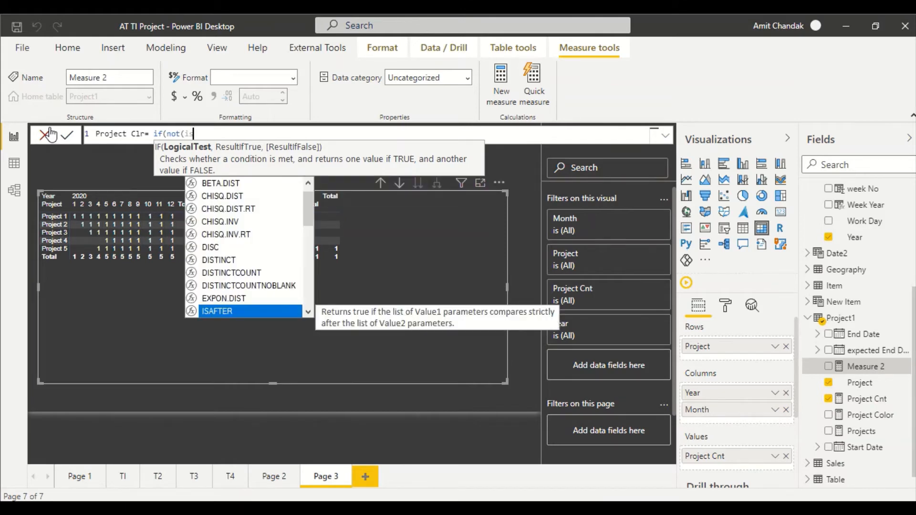
text(blank()
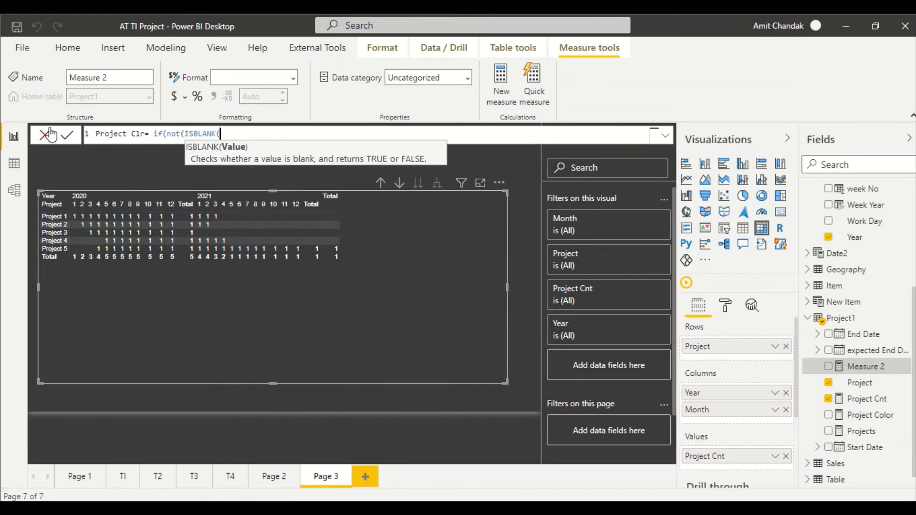
text([Project Cnt])
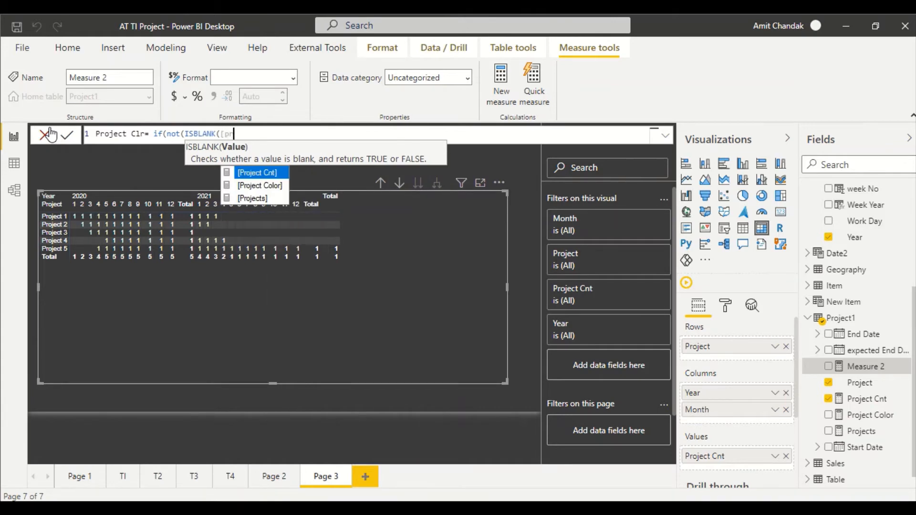
text())
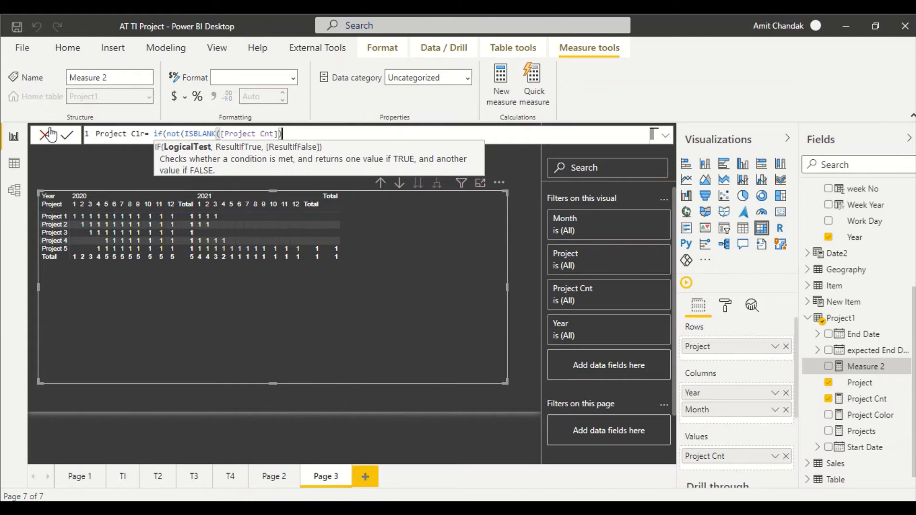
text(), )
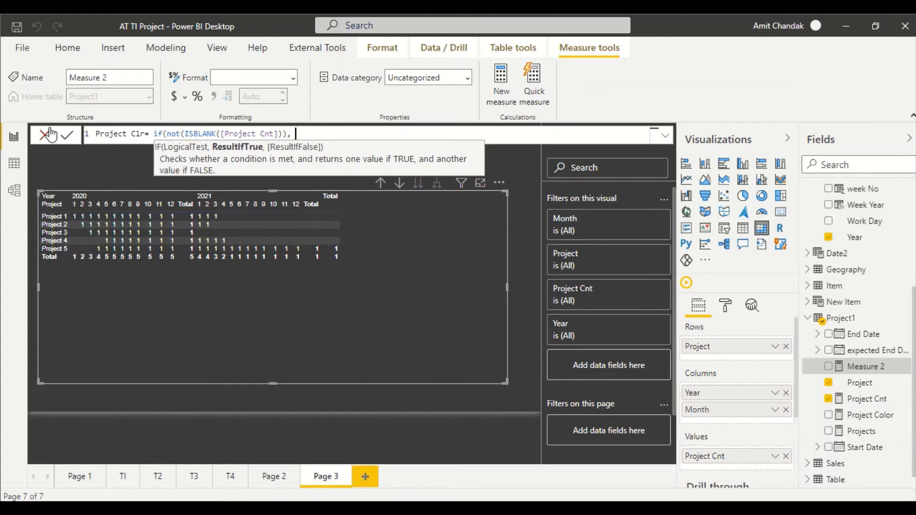
Step: Return "blue" when the Project Clr condition is true and "white" otherwise, and commit the measure
text("blue", "w)
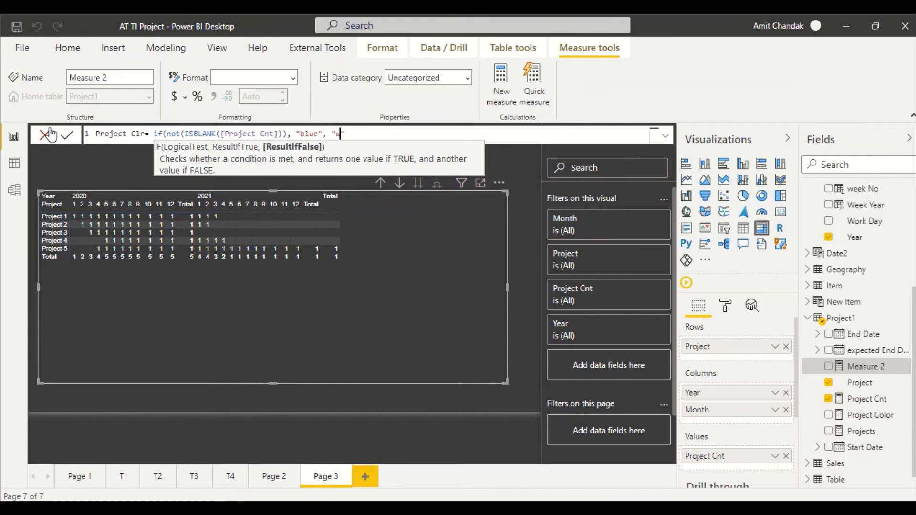
text(hite"))
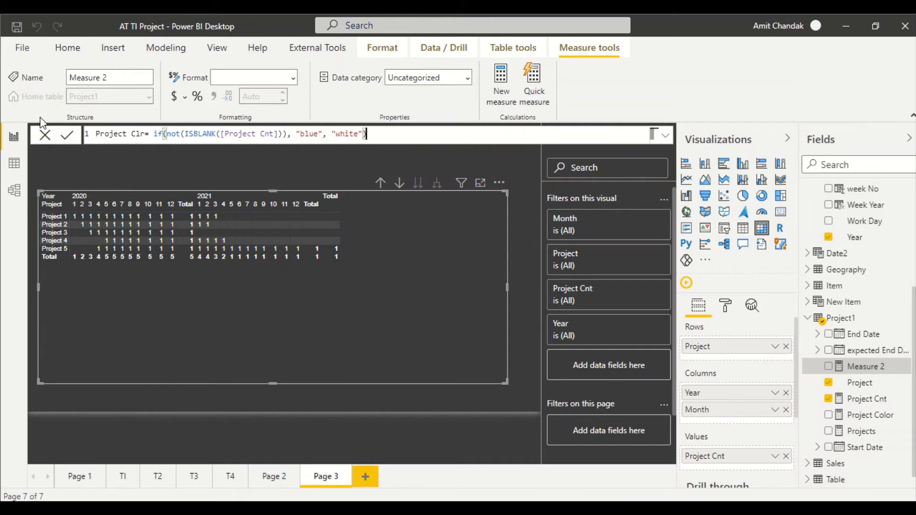
key(Return)
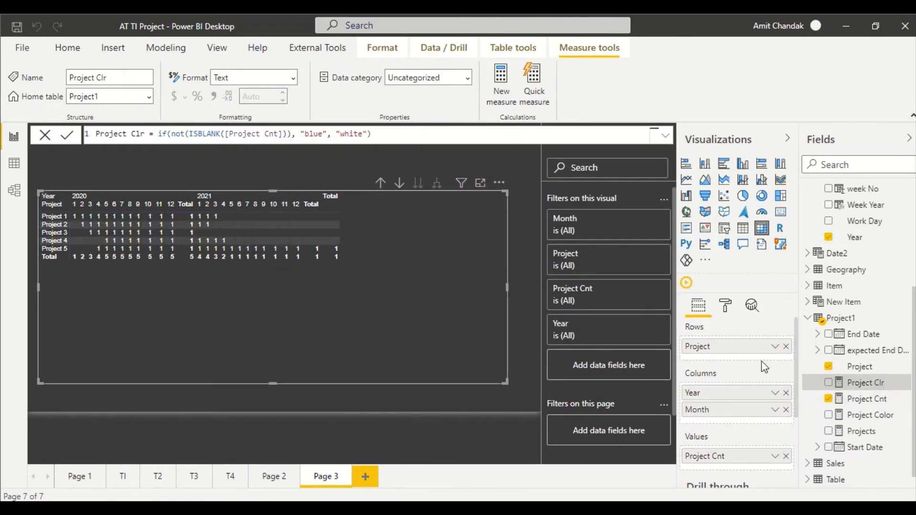
Step: Turn on background color conditional formatting for the Project Cnt values in the matrix
click(726, 307)
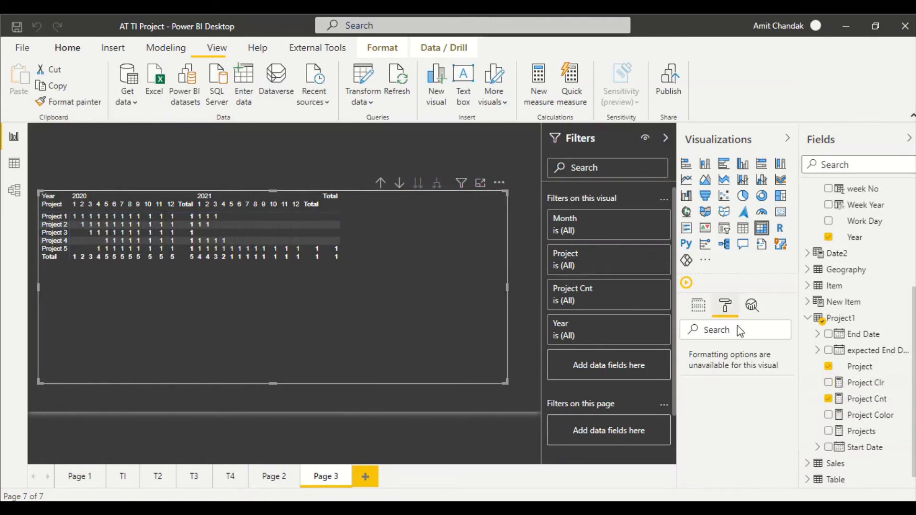
scroll(723, 429, down, 2)
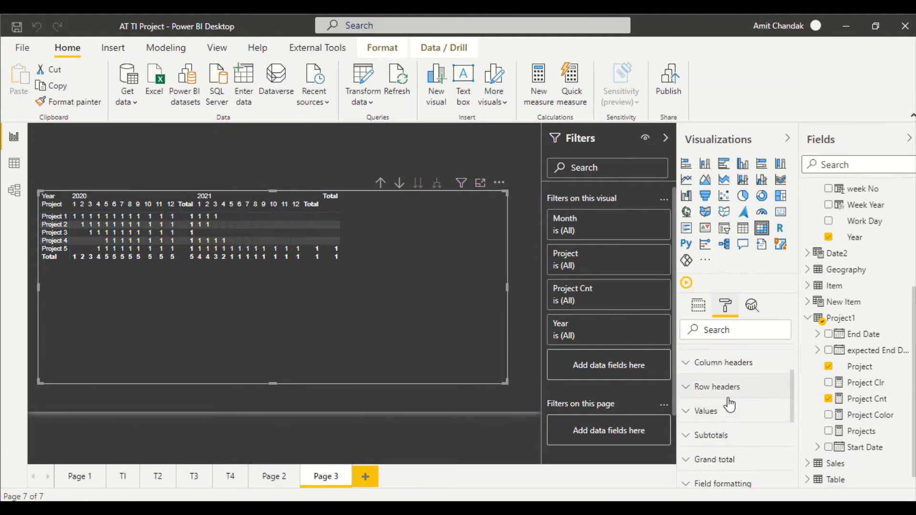
scroll(728, 405, down, 3)
click(725, 377)
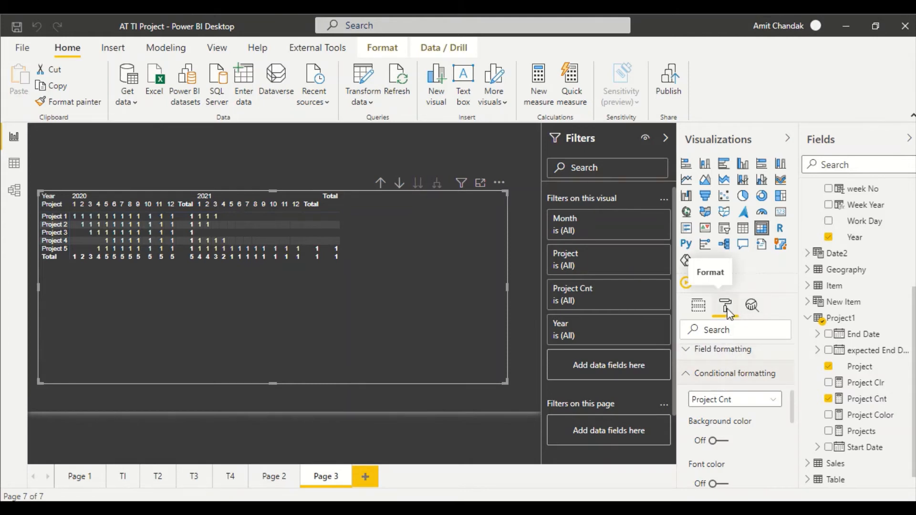
click(726, 401)
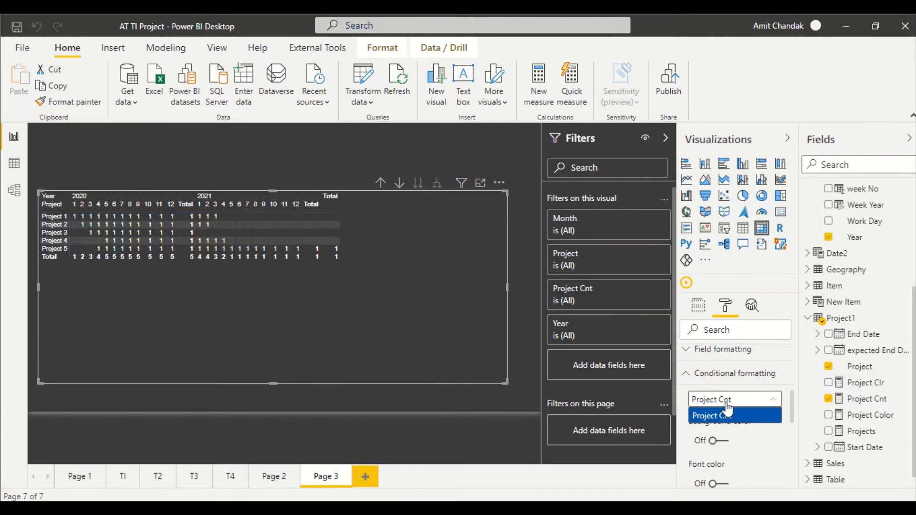
click(726, 407)
click(716, 441)
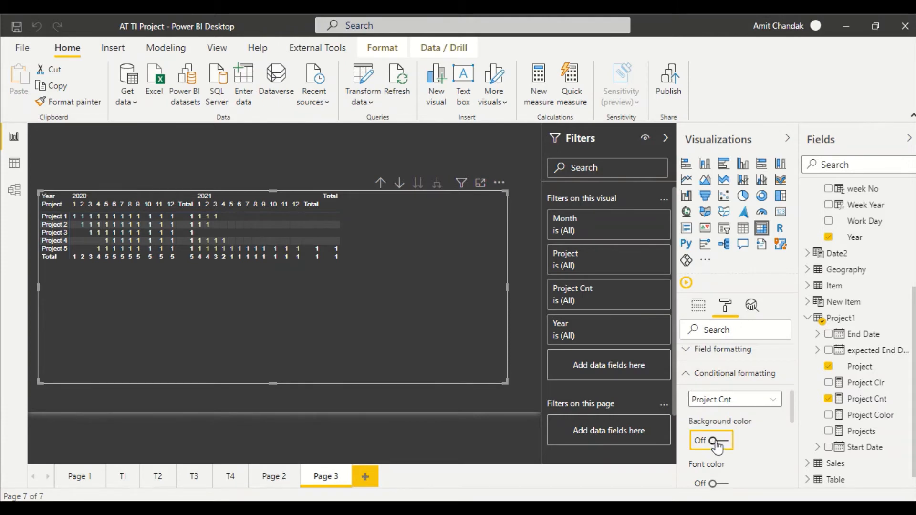
click(716, 441)
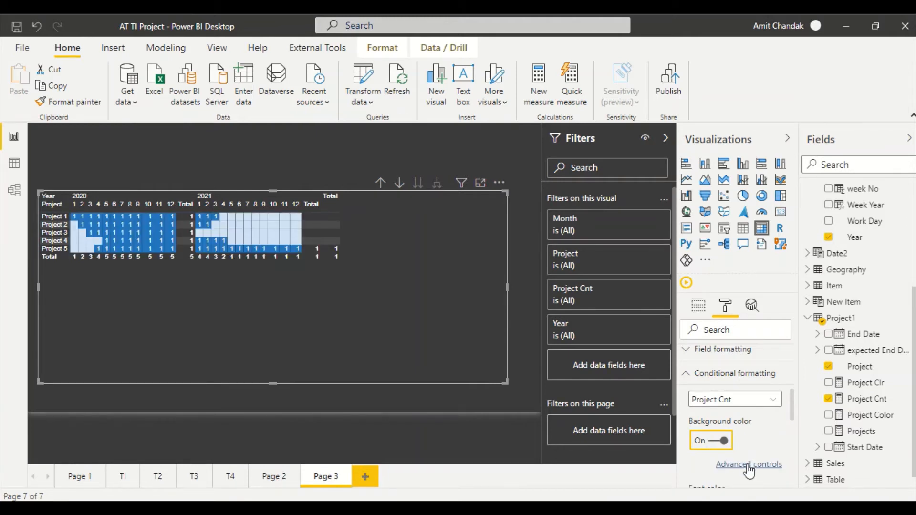
Step: Open the advanced settings for the Project Cnt background color and format it by Field value
click(749, 465)
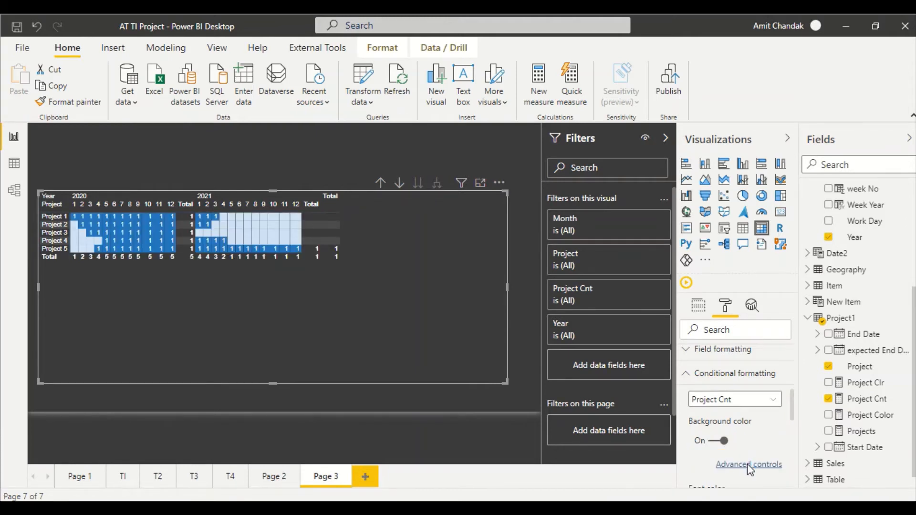
click(769, 466)
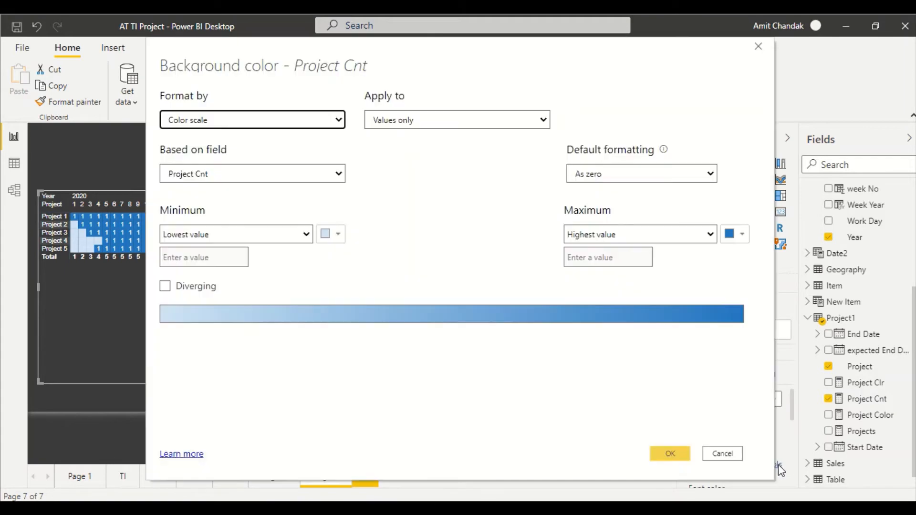
click(280, 122)
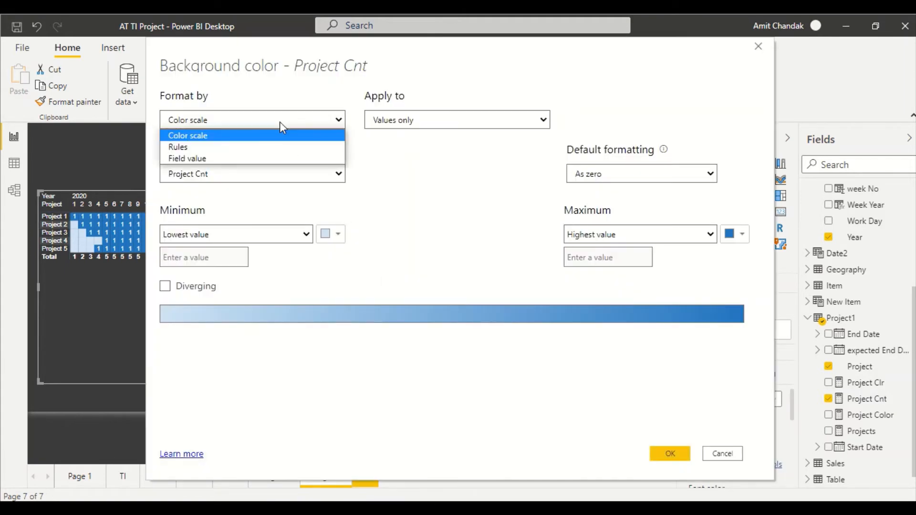
click(239, 157)
Step: Base the background color on the Project Clr measure and apply the formatting
click(234, 173)
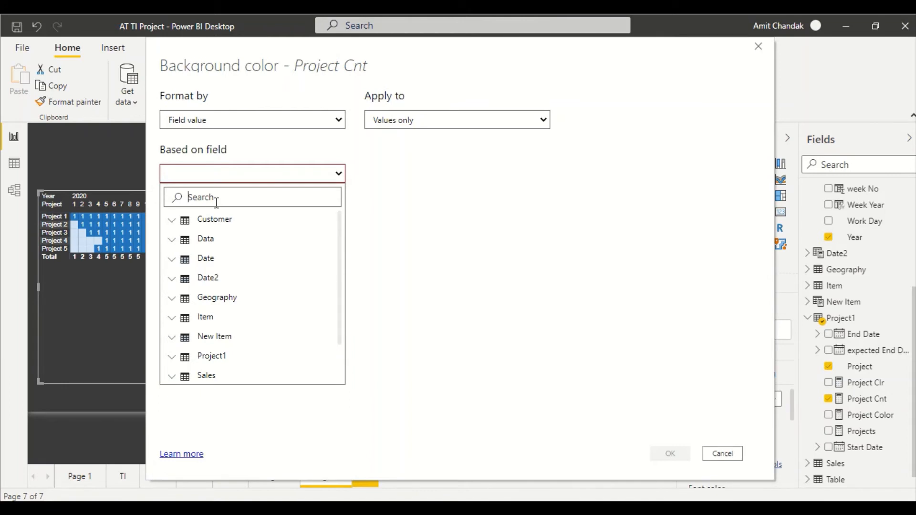
text(poe)
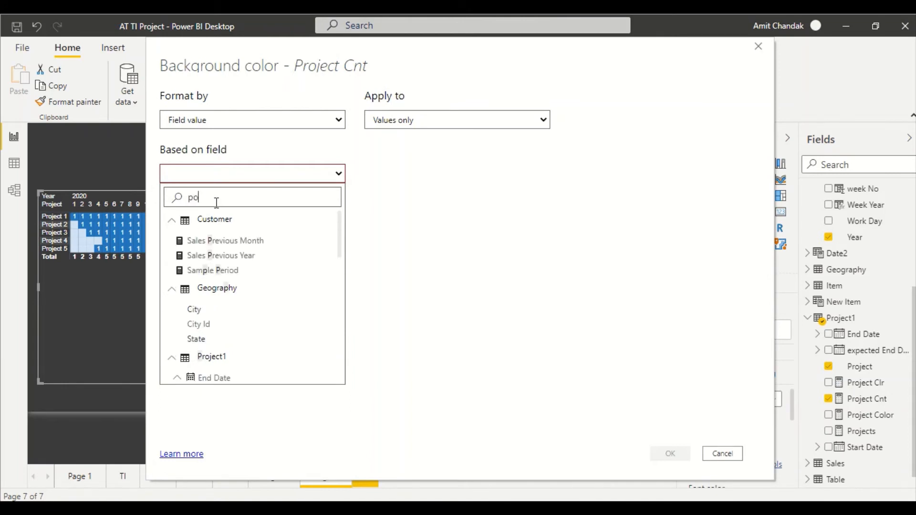
key(BackSpace)
key(BackSpace)
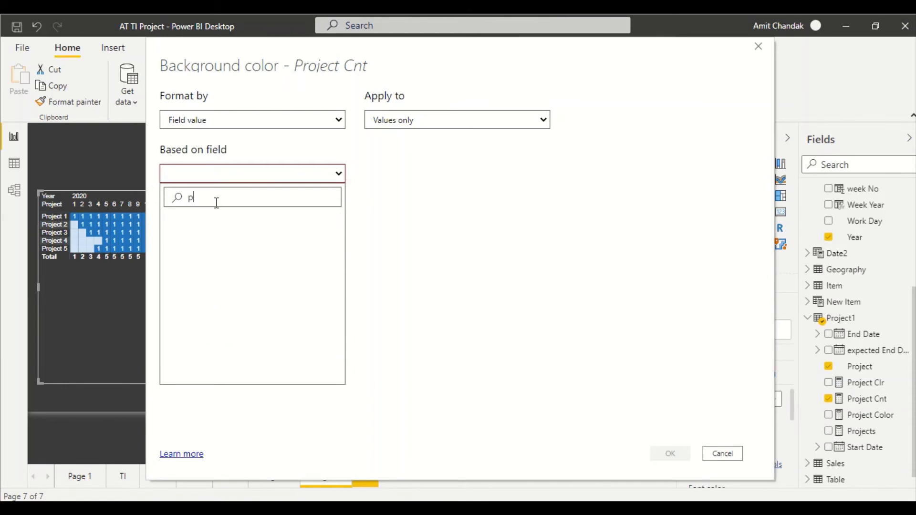
text(ro)
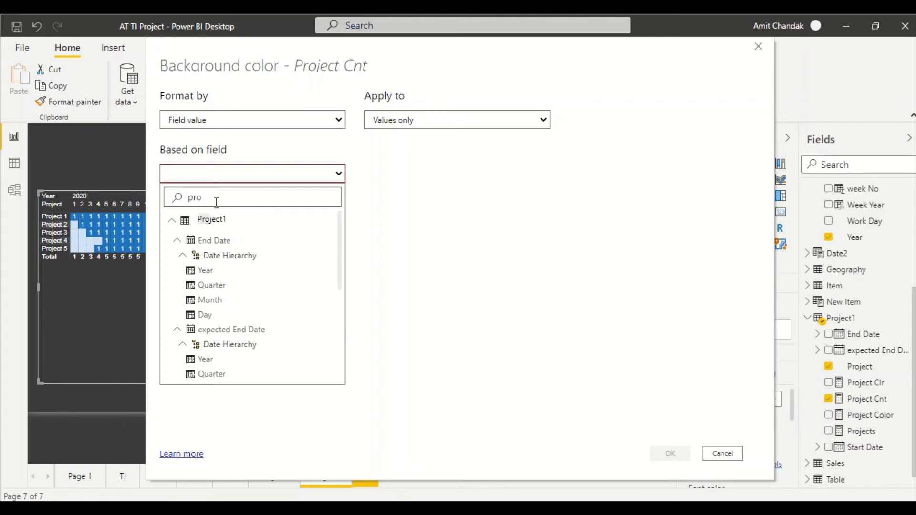
text(ject)
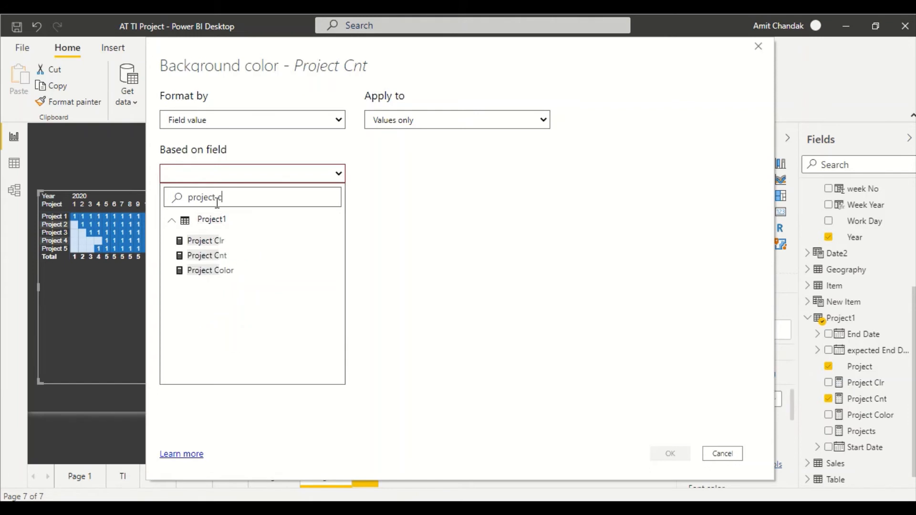
text( c)
click(222, 240)
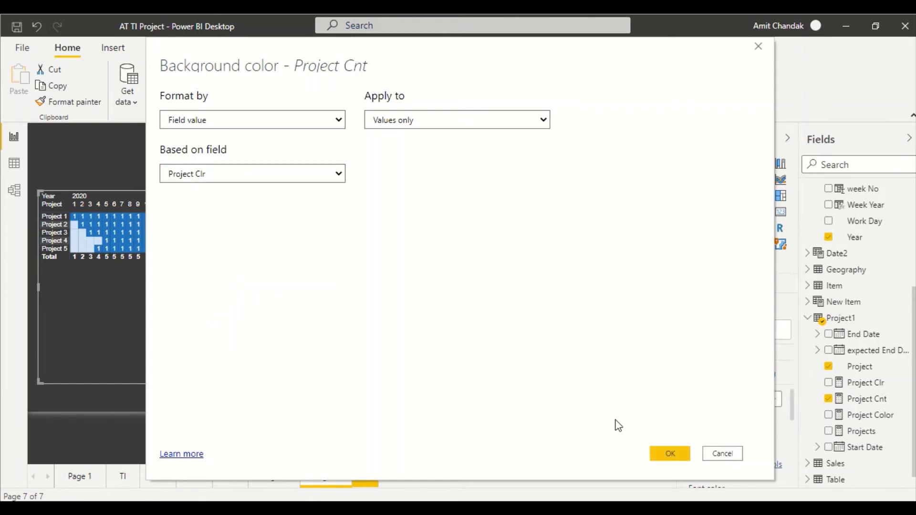
click(680, 455)
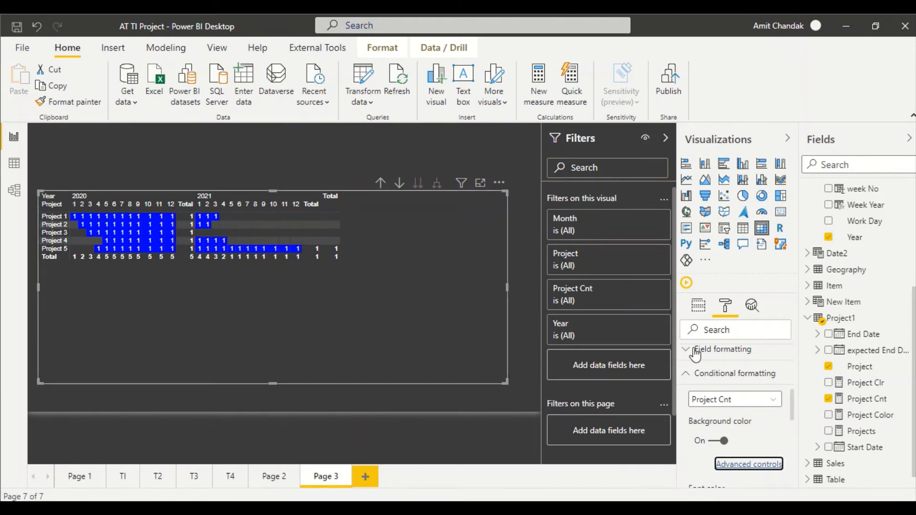
Step: Turn off the row subtotals and column subtotals of the matrix
scroll(711, 363, up, 5)
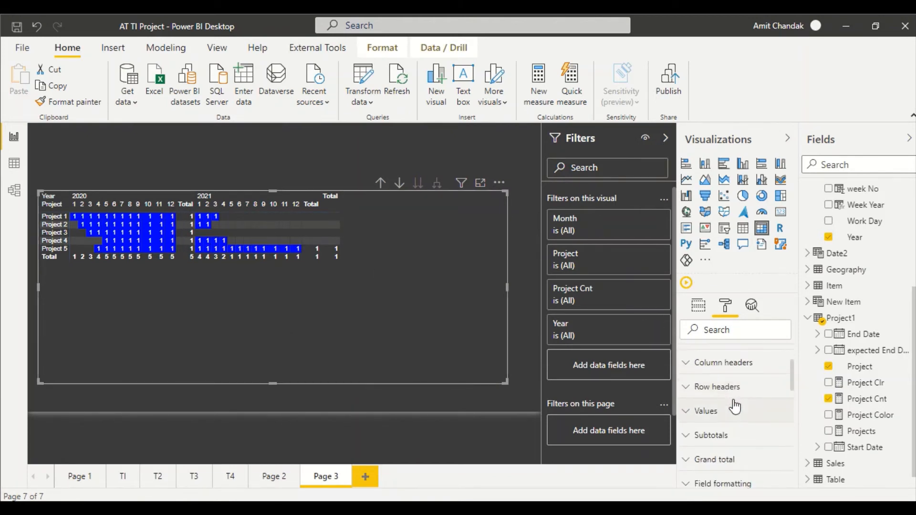
click(729, 435)
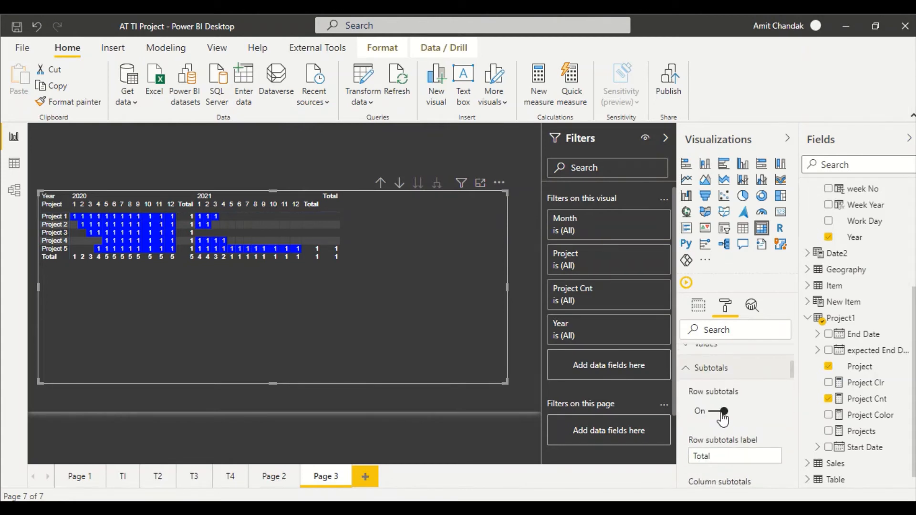
click(722, 413)
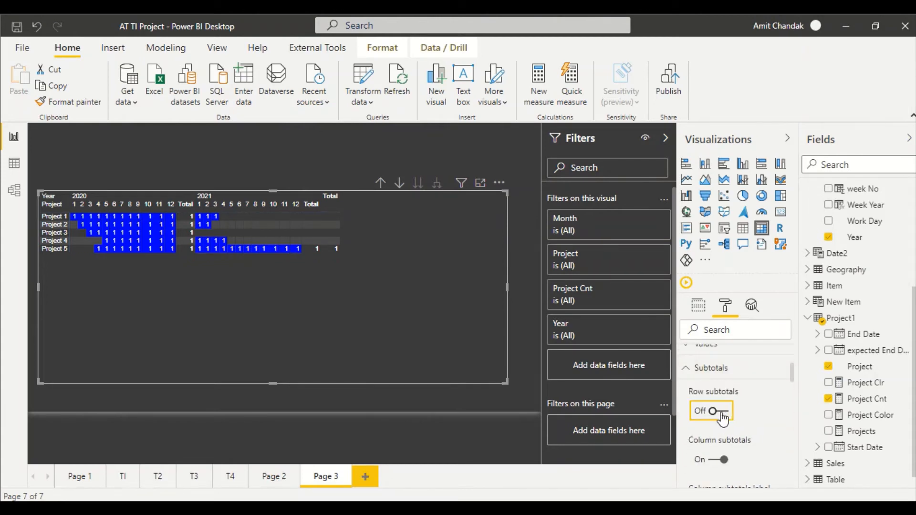
click(720, 460)
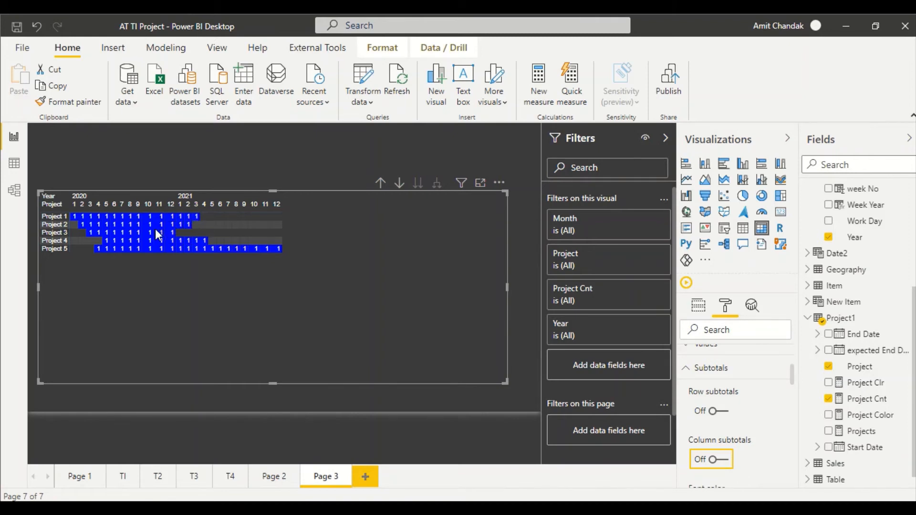
Step: Open the Project Clr measure's formula and insert four line breaks before "blue"
click(864, 402)
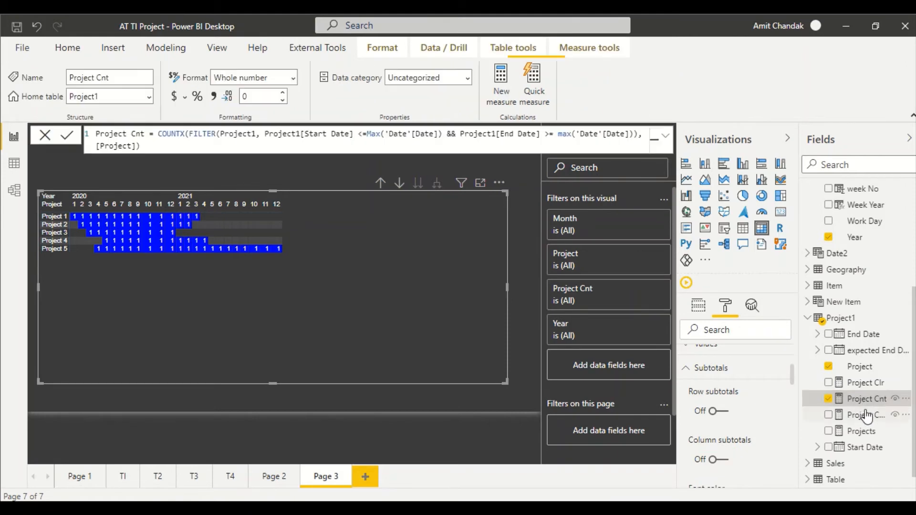
click(865, 384)
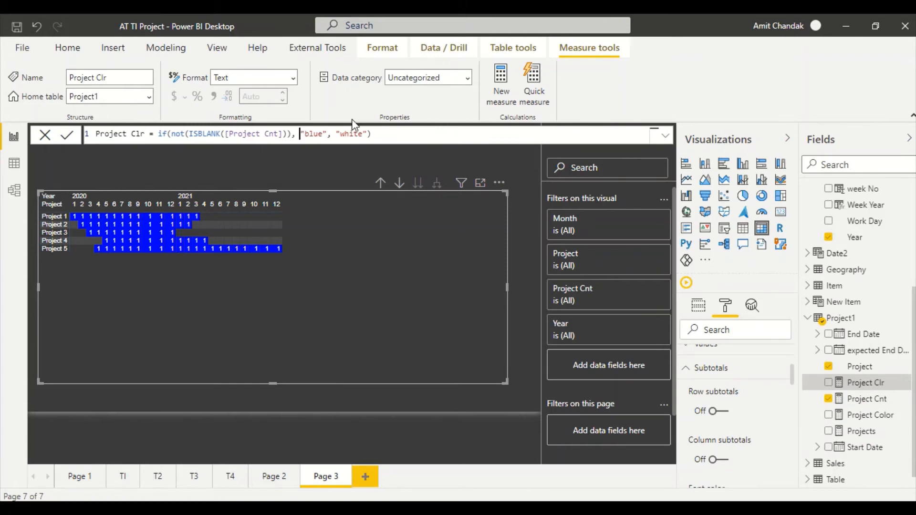
key(shift+Return)
key(shift+Return)
key(shift+Return)
key(shift+Return)
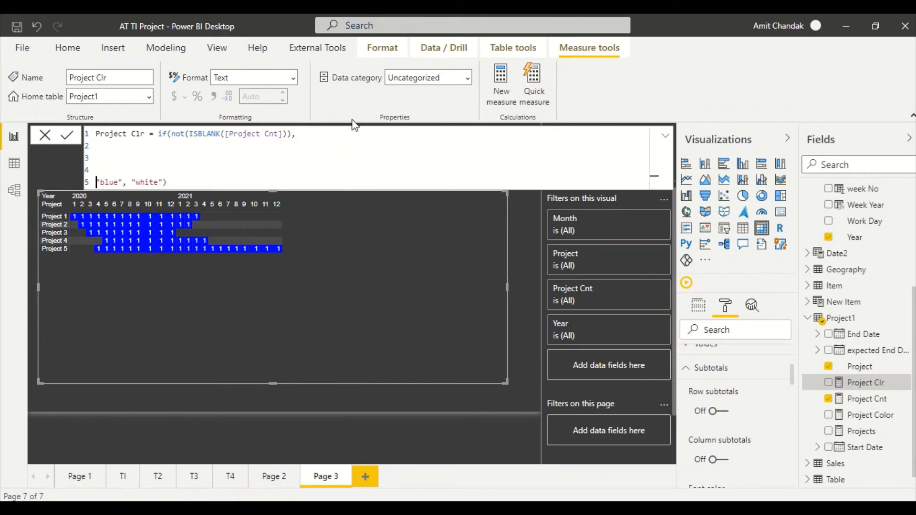
Step: Start a Switch(TRUE(), expression on the second line of the Project Clr formula
key(Up)
key(Up)
key(Up)
text(Swit)
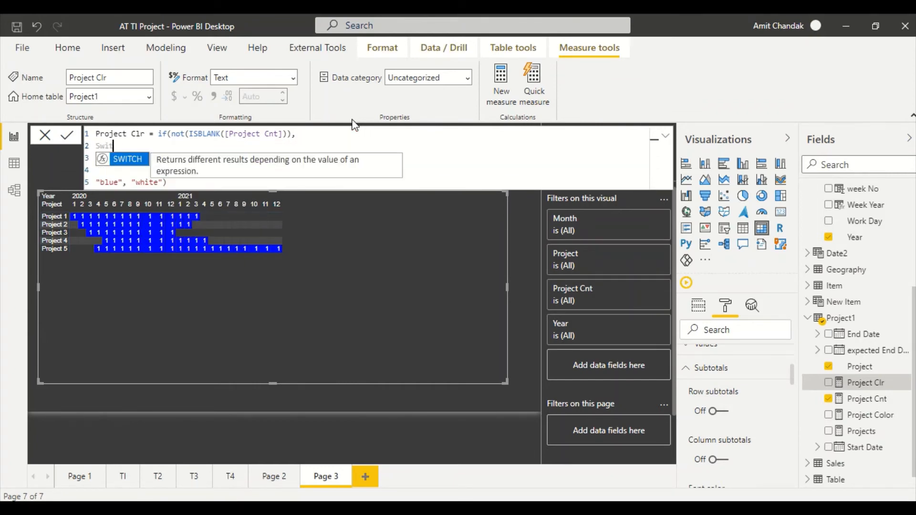
text(ch(Try)
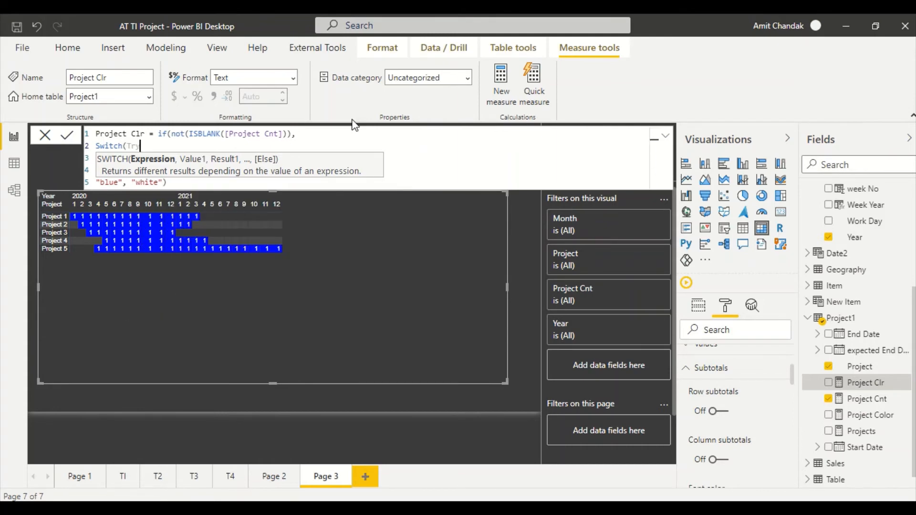
key(BackSpace)
key(Tab)
key(BackSpace)
key(BackSpace)
key(BackSpace)
key(BackSpace)
key(BackSpace)
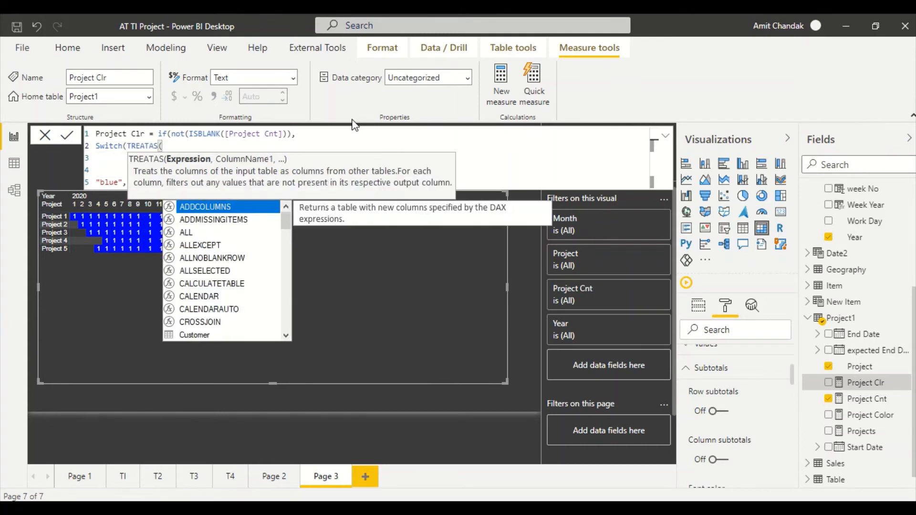
key(BackSpace)
text(U)
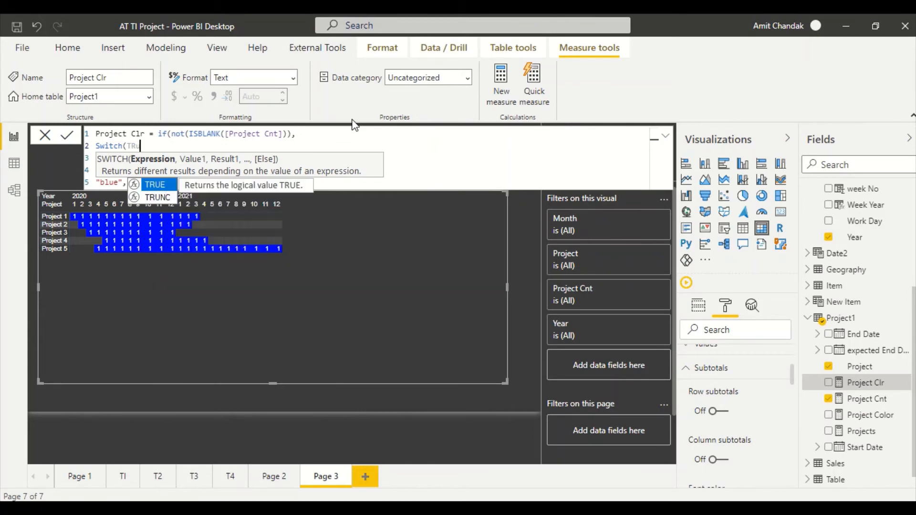
key(Tab)
text())
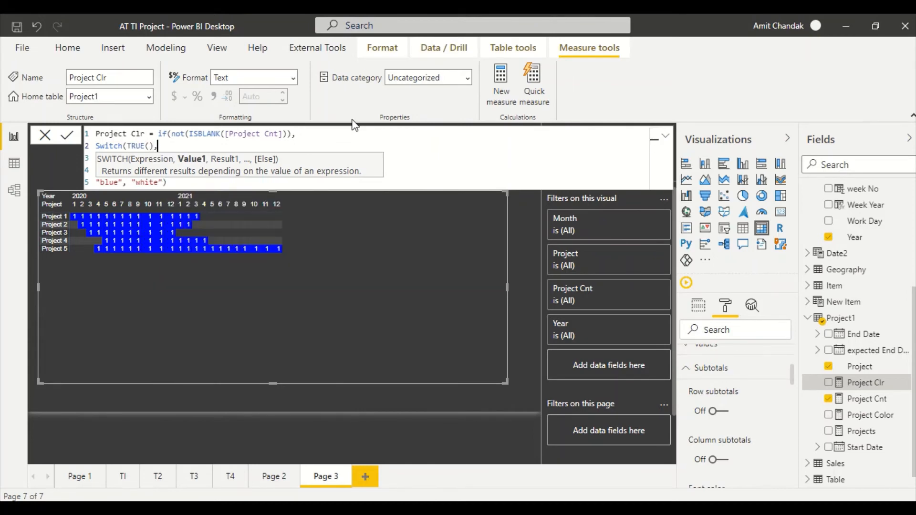
text(,)
Step: Begin the first Switch condition on the third line with the SELECTEDVALUE function
key(Down)
text(ss)
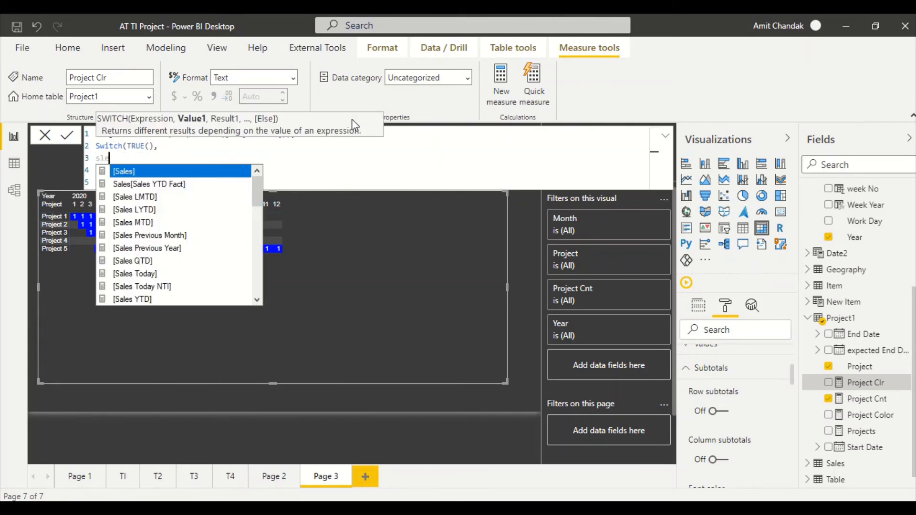
key(BackSpace)
text(el)
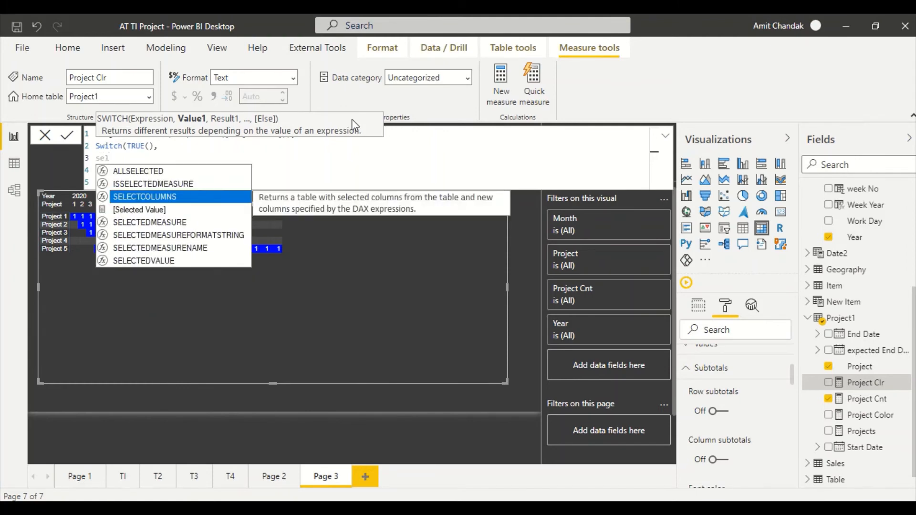
key(Down)
key(Down)
key(Down)
key(Down)
key(Down)
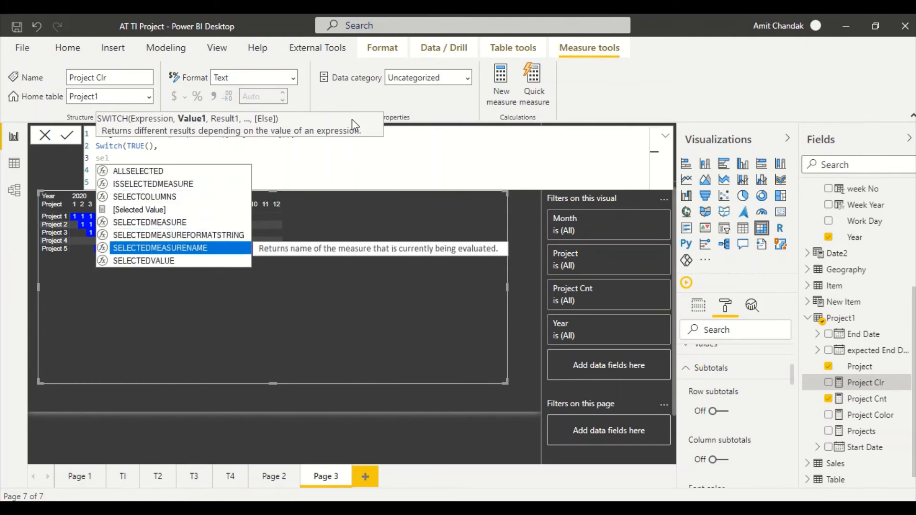
key(Tab)
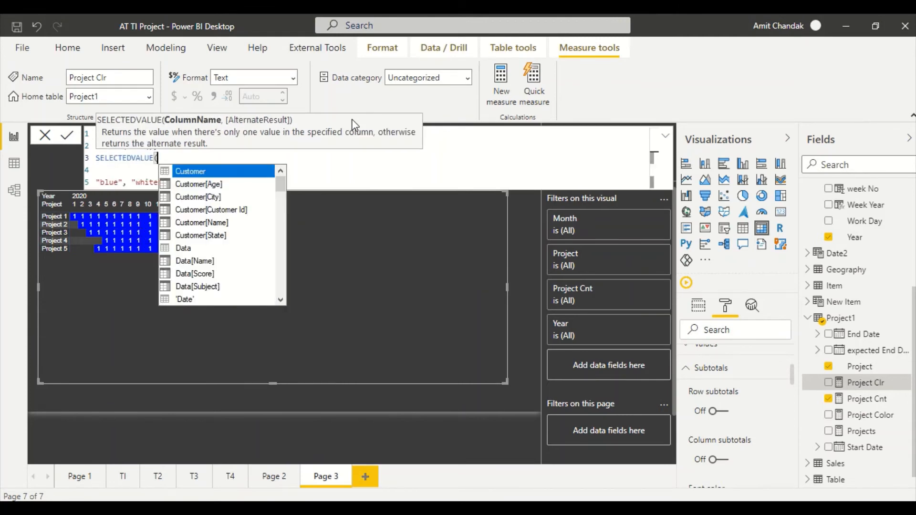
Step: Use 'Date'[Date] as the SELECTEDVALUE column and close the function's parenthesis
text(Dat)
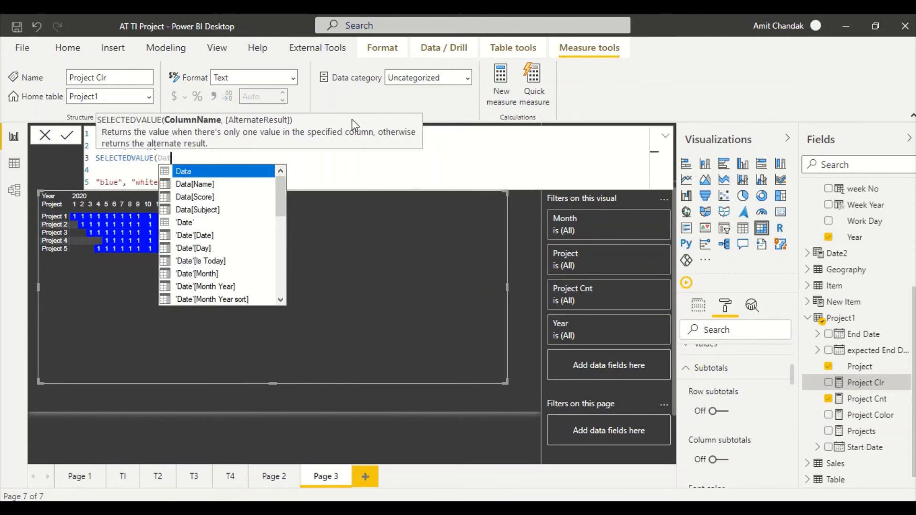
key(Down)
key(Down)
key(Down)
key(Down)
key(Down)
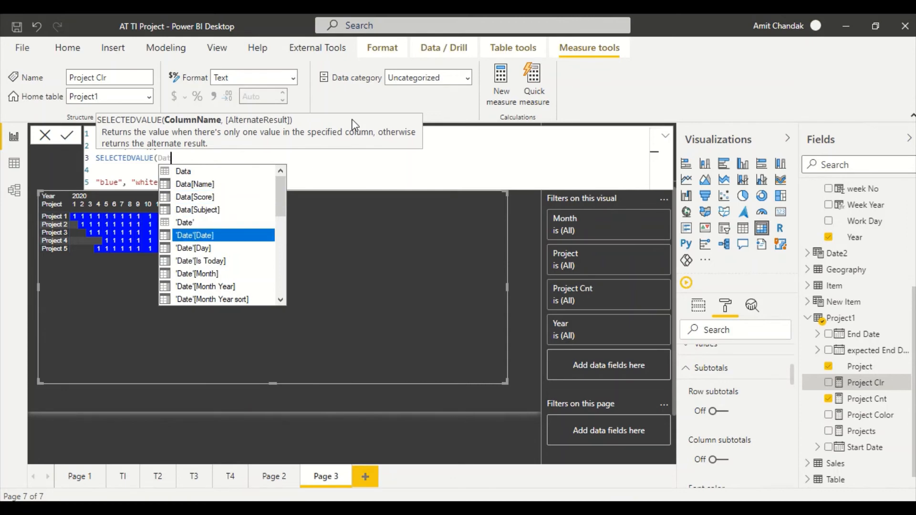
key(Tab)
text() )
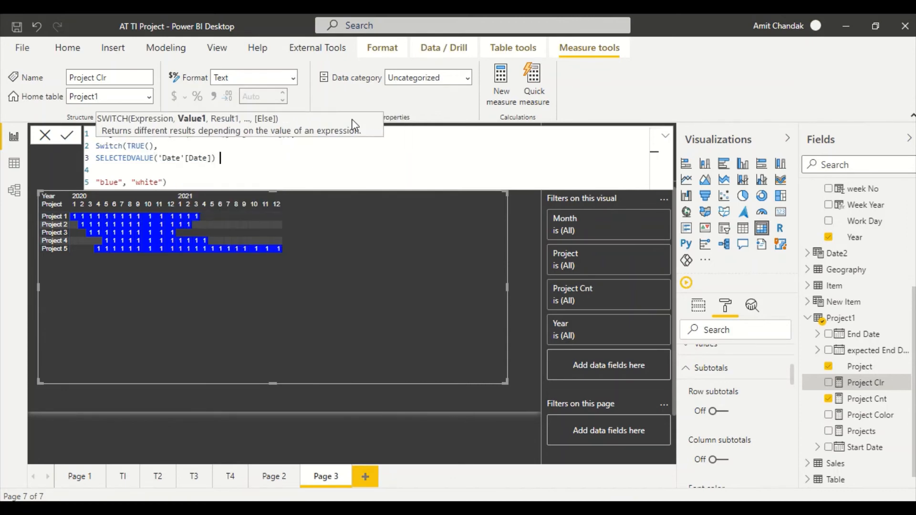
Step: Complete the first Switch condition in Project Clr with the comparison <=max([expected End Date])
text(<=max()
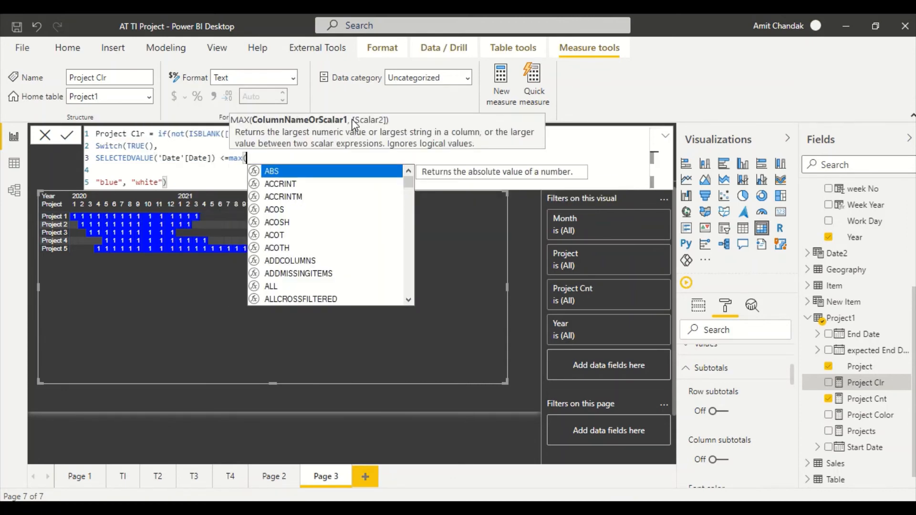
text(e)
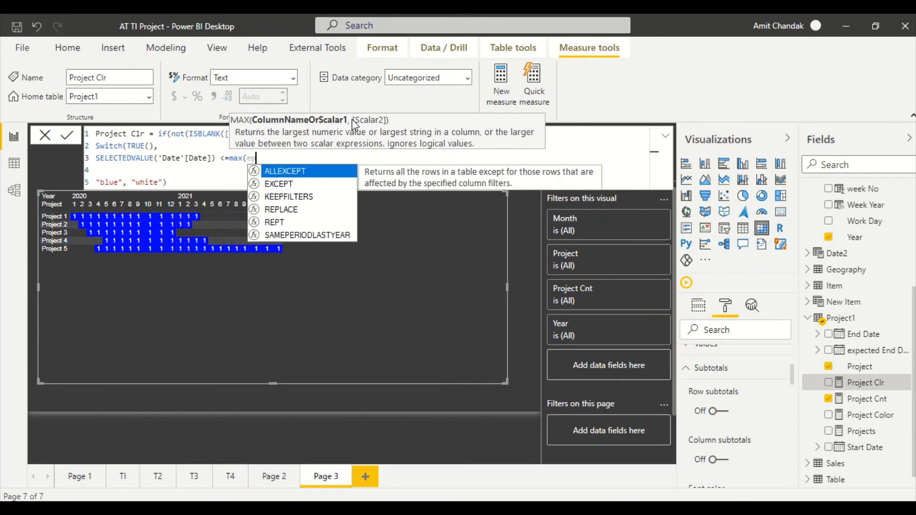
key(BackSpace)
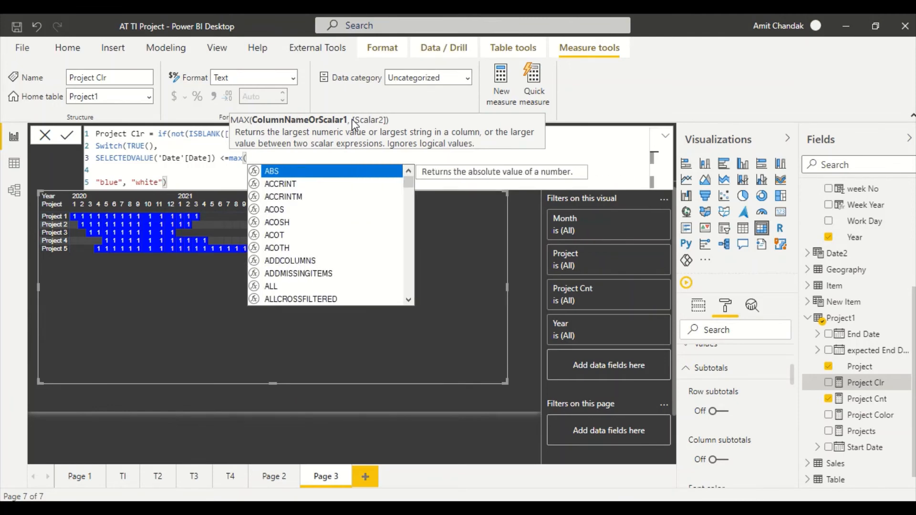
text([e)
key(Down)
key(Down)
key(Down)
key(Tab)
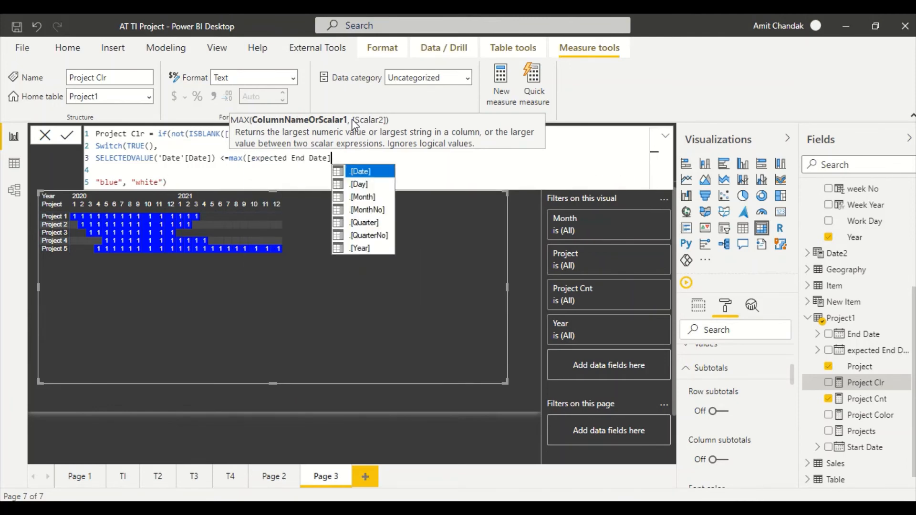
text())
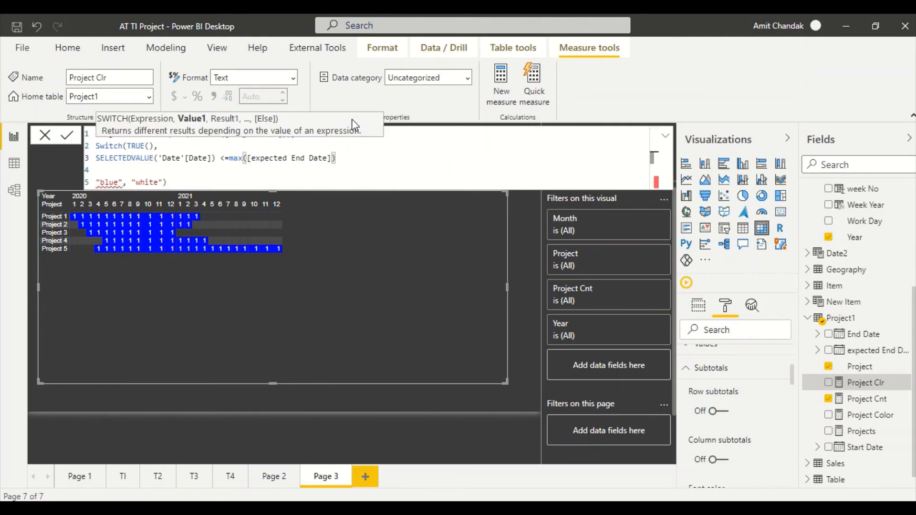
Step: Return "Green" when the Switch condition is met and enter "Red" as the fallback on the fourth line
text( , "")
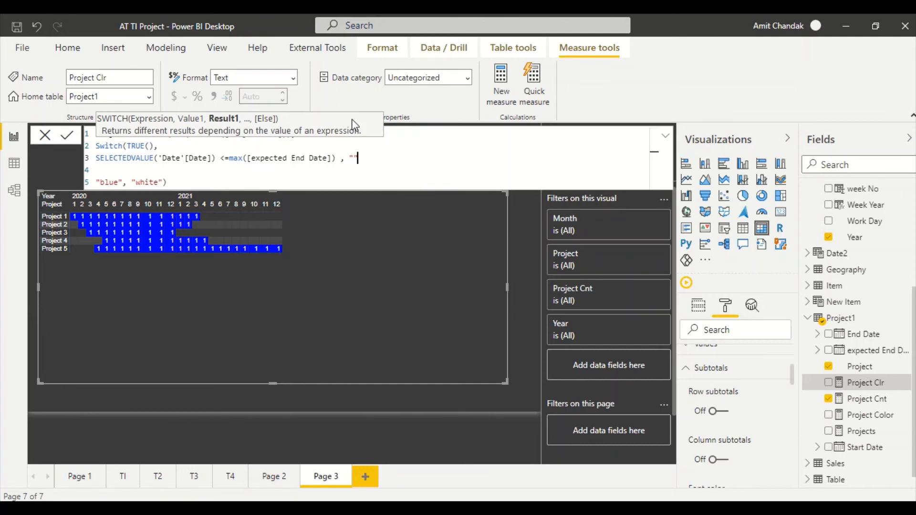
text(Green)
key(Right)
text(,)
key(Down)
text("")
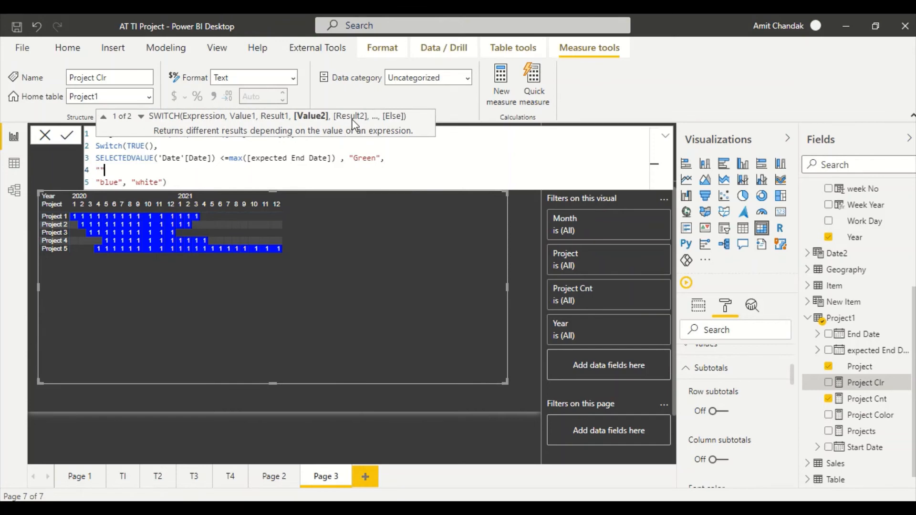
text(Red)
Step: Remove "blue" from the formula, close the Switch after "Red", keep "white" as the if fallback, and commit the measure
key(Down)
key(End)
key(Left)
key(Left)
key(Left)
key(Left)
key(Left)
key(Left)
key(Left)
key(Left)
key(Left)
key(Left)
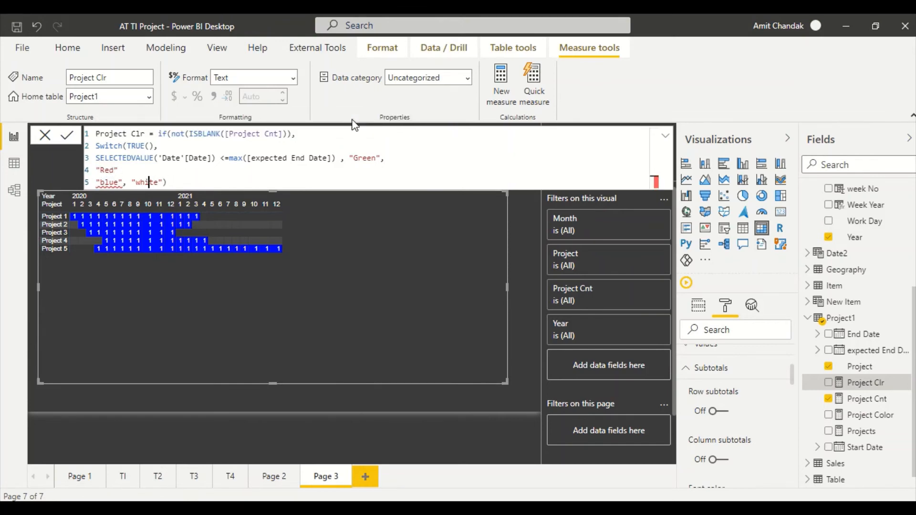
key(BackSpace)
key(BackSpace)
key(BackSpace)
key(BackSpace)
key(BackSpace)
key(BackSpace)
key(BackSpace)
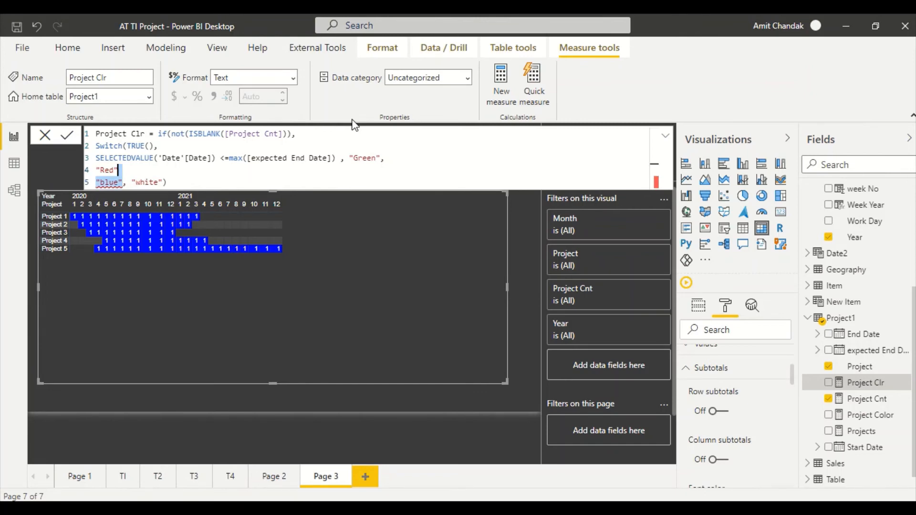
text(), "white"))
key(Return)
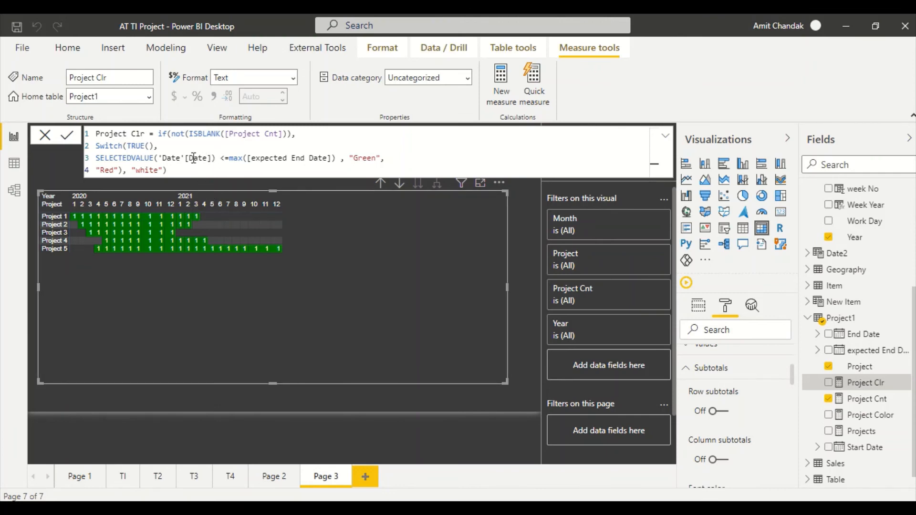
Step: Replace SELECTEDVALUE with Max around 'Date'[Date] in the Switch condition and commit the Project Clr measure
drag(212, 158, 160, 158)
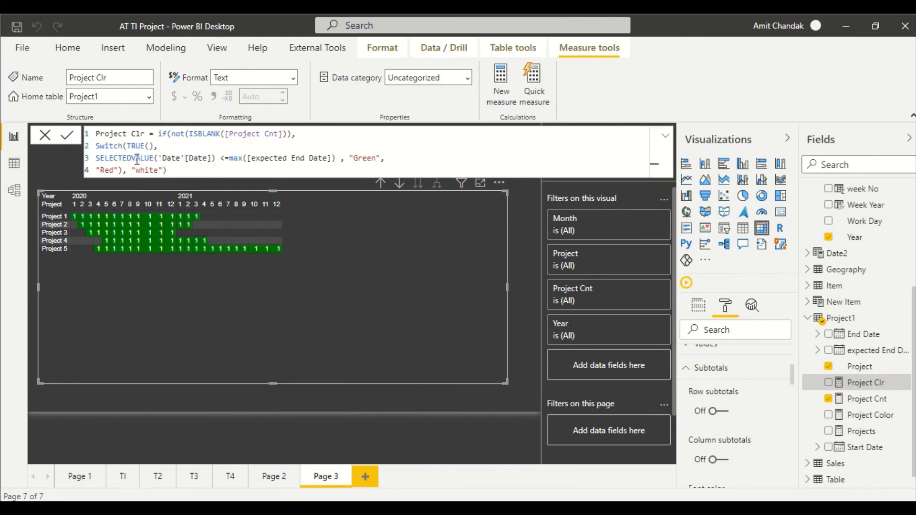
double_click(137, 159)
triple_click(135, 158)
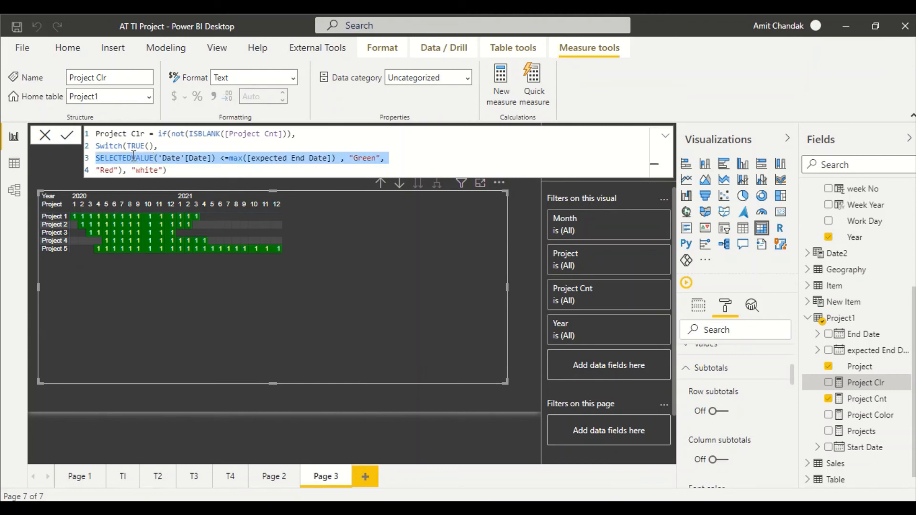
double_click(133, 157)
text(Max)
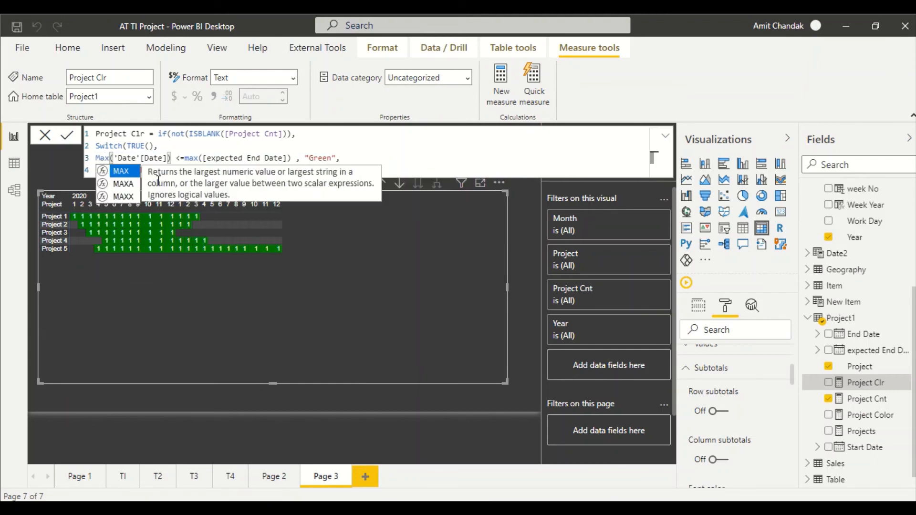
key(Escape)
key(Return)
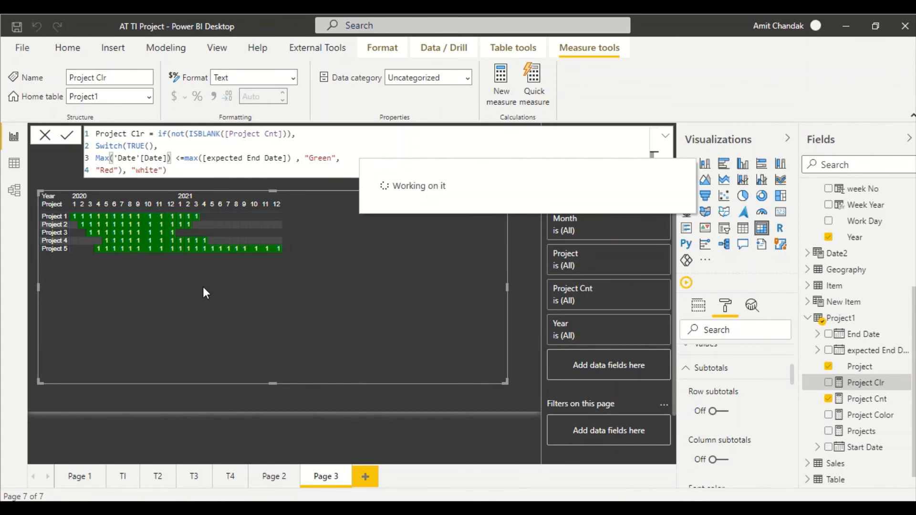
Step: Replace the max function around [expected End Date] with SELECTEDVALUE and commit the formula
double_click(192, 158)
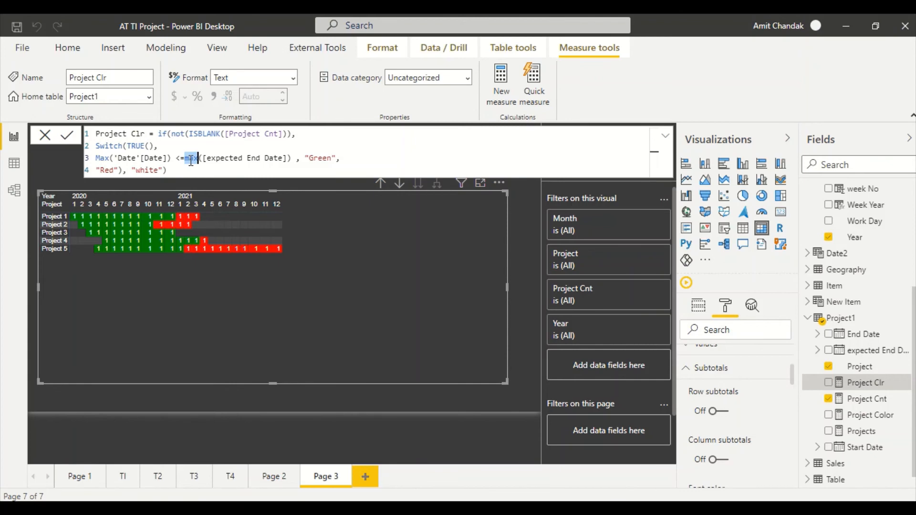
text(Sel)
key(Down)
key(Down)
key(Down)
key(Down)
key(Down)
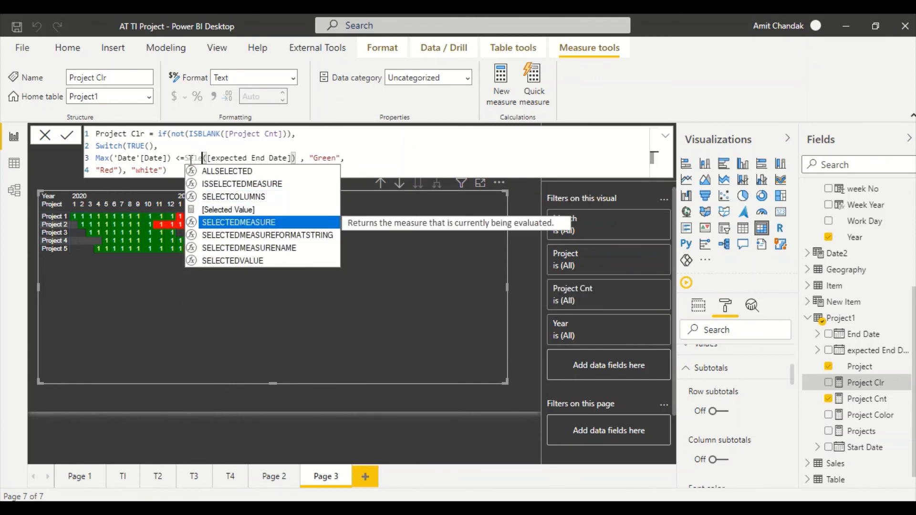
key(Tab)
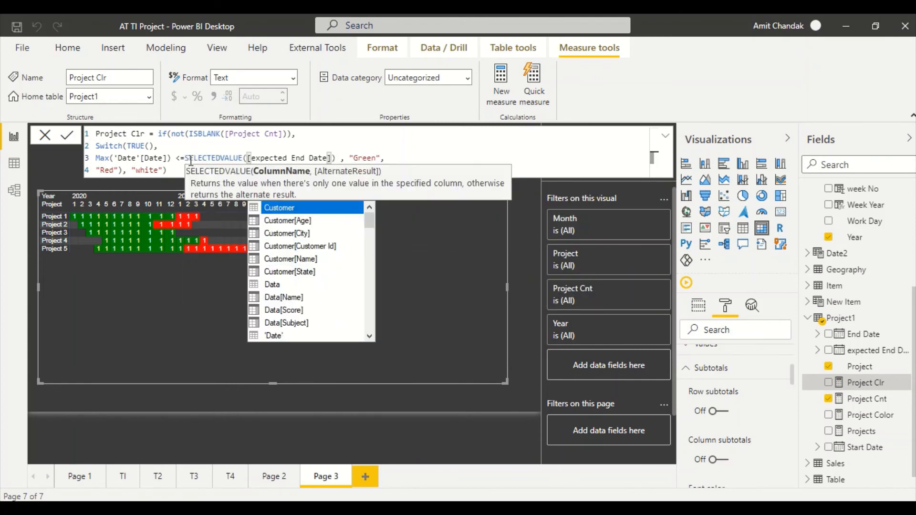
click(178, 283)
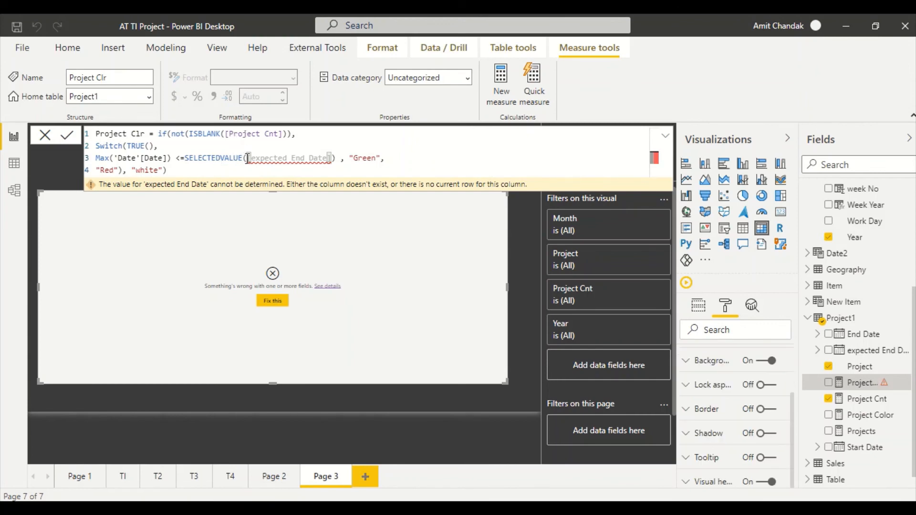
Step: Qualify the SELECTEDVALUE column as Project1[expected End Date] and commit the Project Clr measure
click(247, 158)
text(Pro)
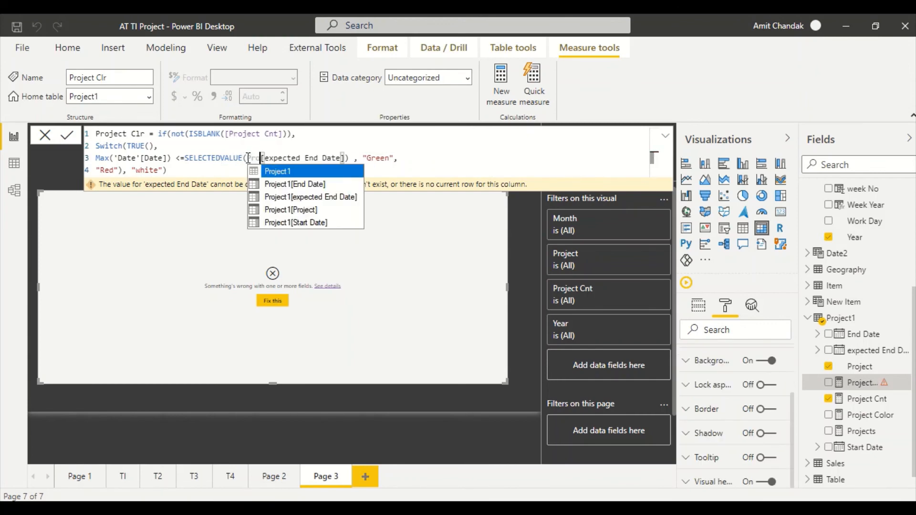
text(ject1)
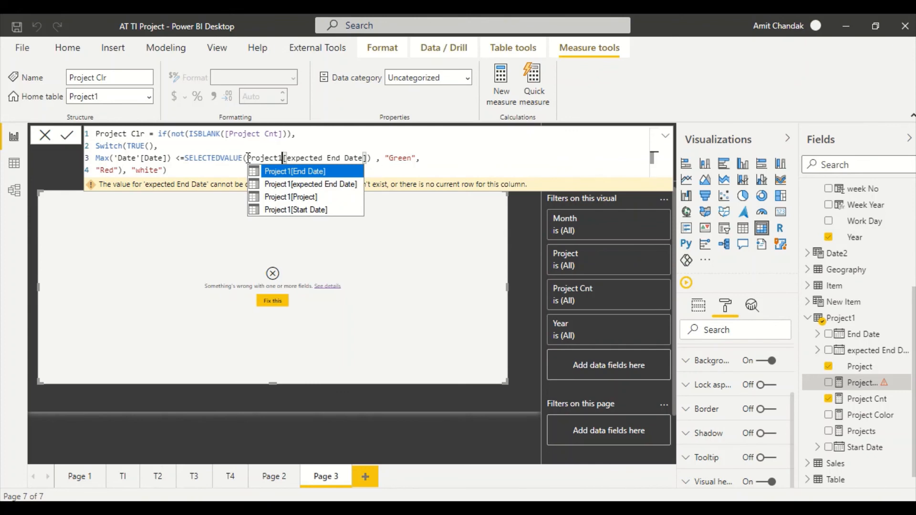
click(181, 272)
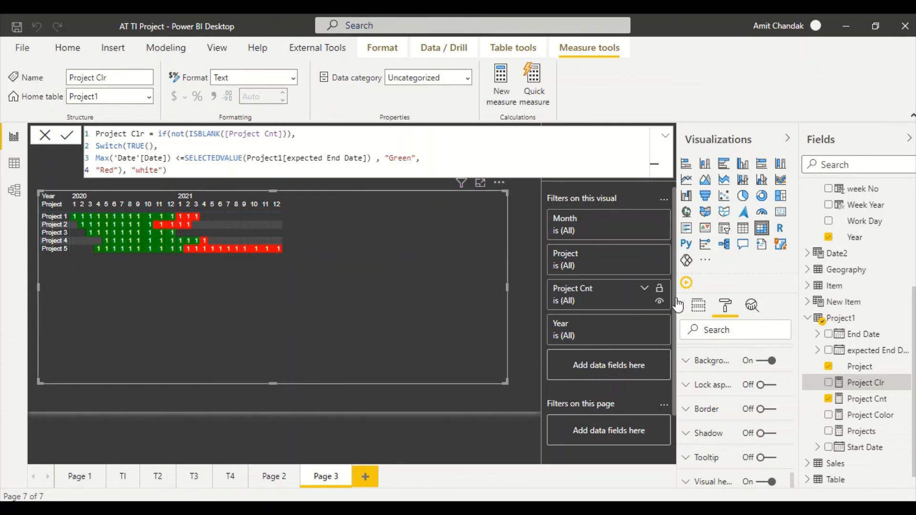
Step: Turn on conditional font color for the matrix's Project Cnt values
scroll(743, 384, up, 2)
scroll(744, 391, down, 1)
scroll(748, 401, up, 4)
scroll(750, 405, up, 3)
scroll(750, 402, down, 2)
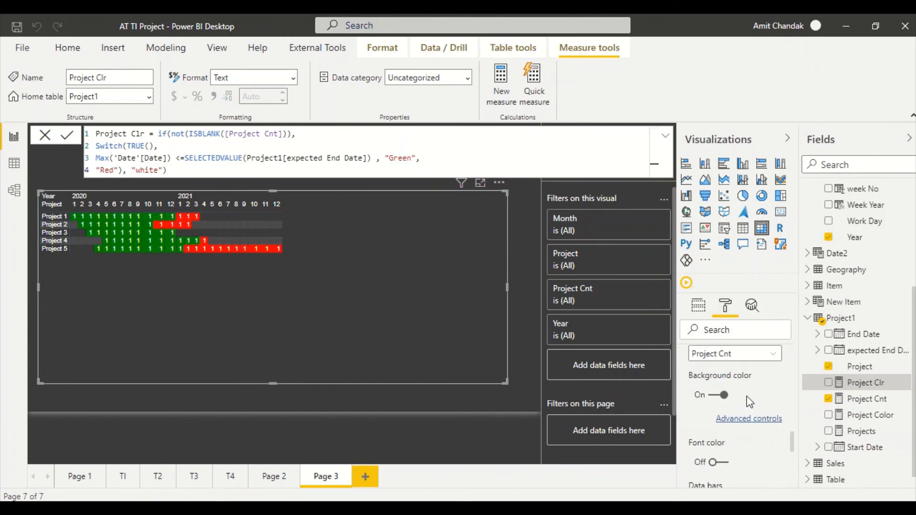
click(717, 446)
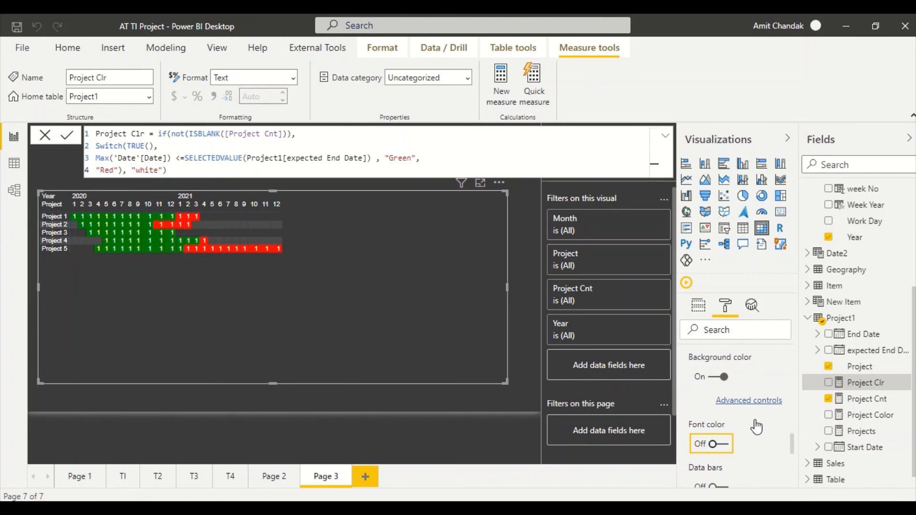
Step: Format the Project Cnt font color by field value based on the Project Clr measure and apply it
scroll(753, 418, down, 1)
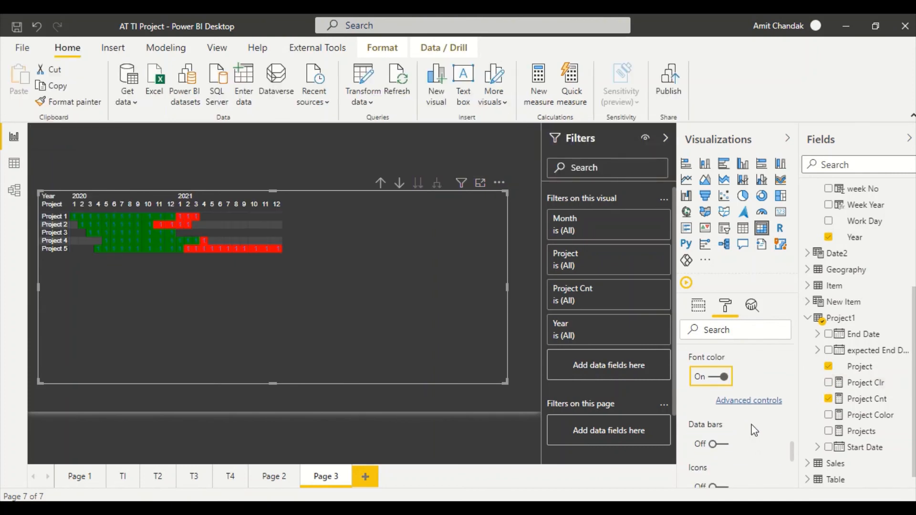
click(747, 402)
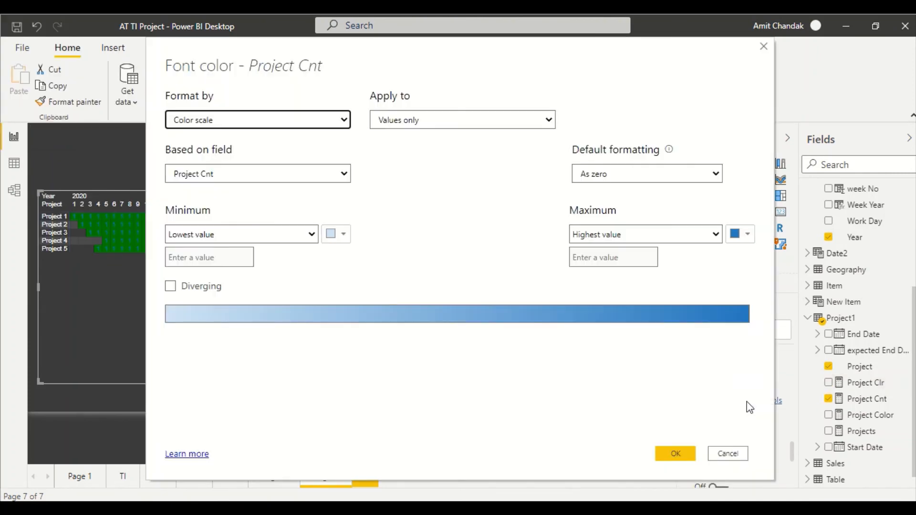
click(248, 125)
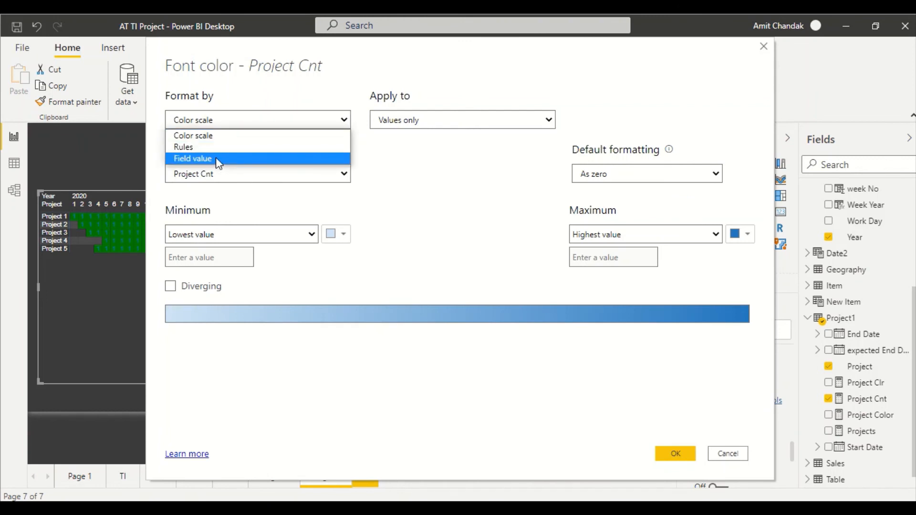
click(218, 159)
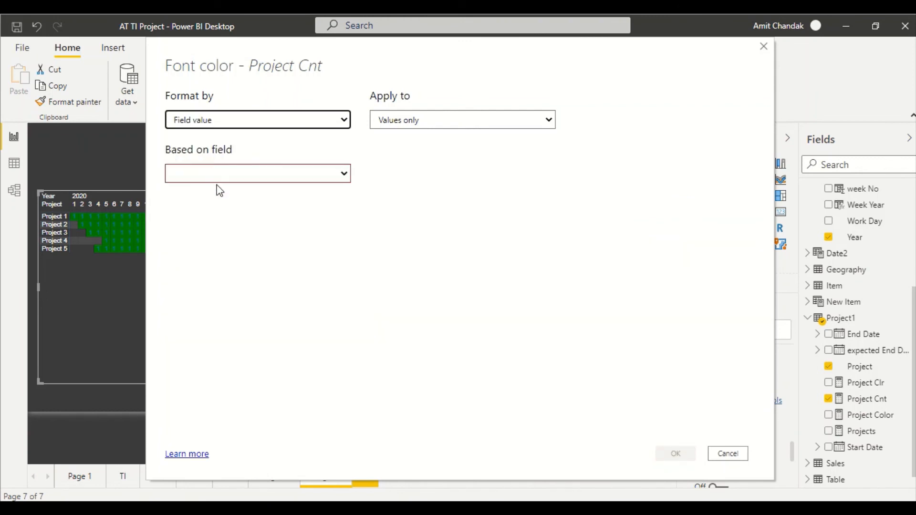
click(217, 177)
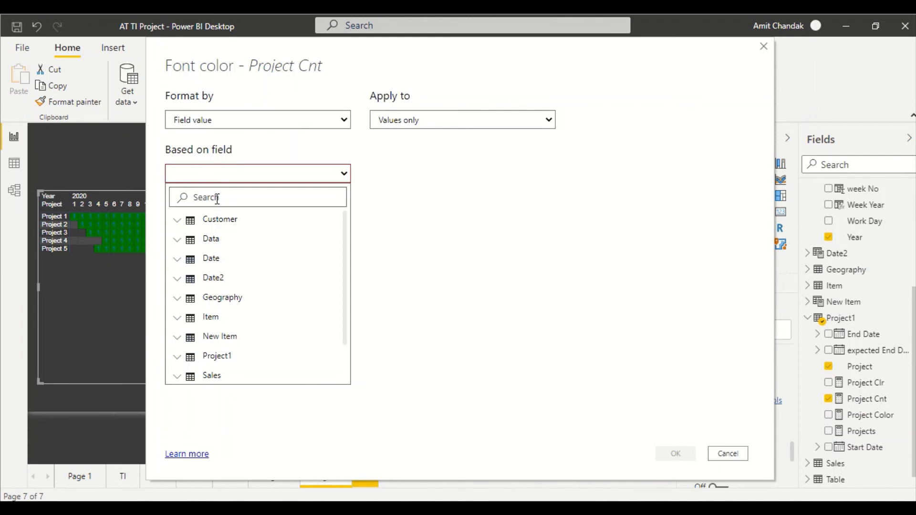
text(clr)
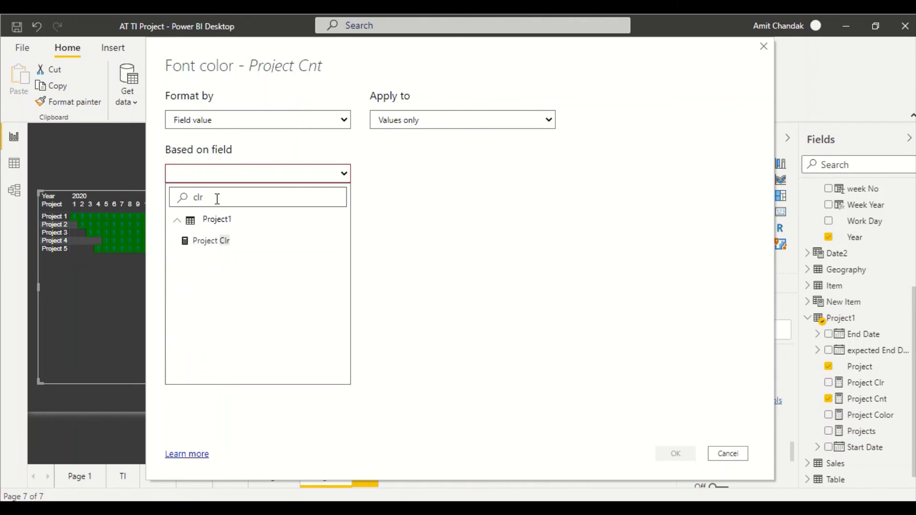
click(212, 240)
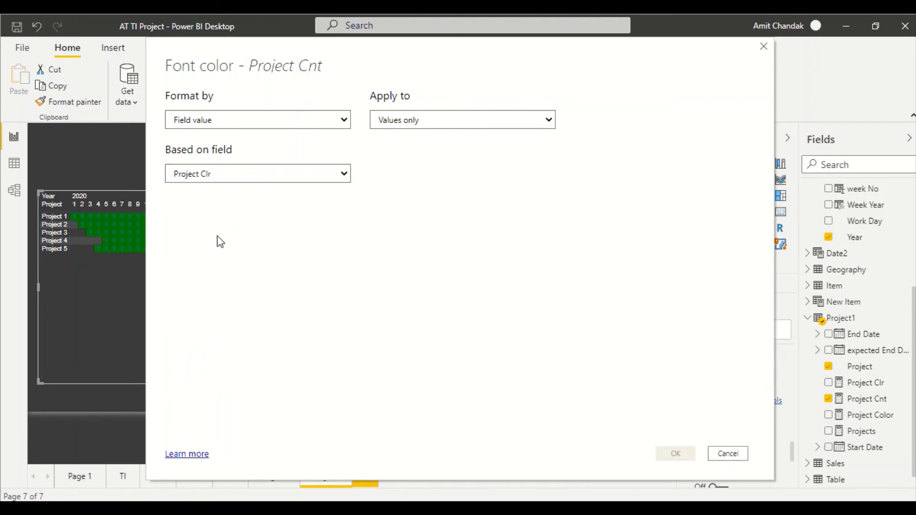
click(214, 123)
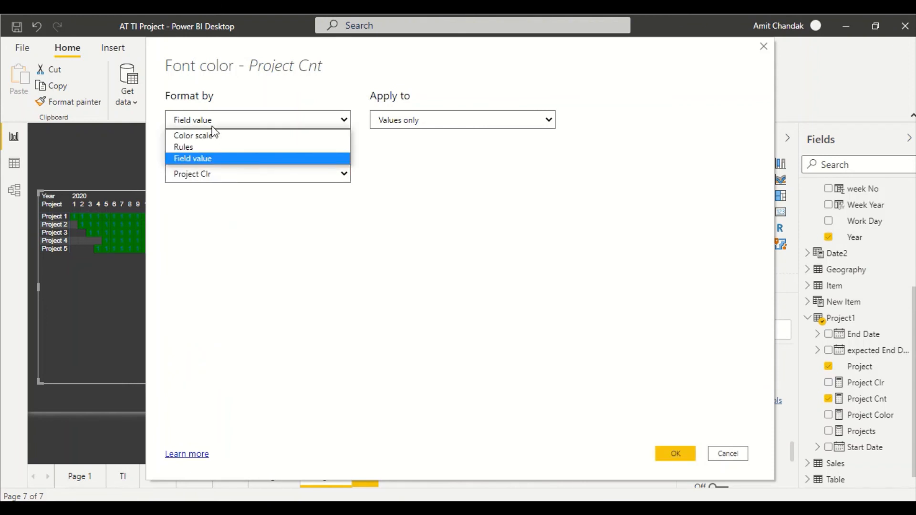
click(213, 125)
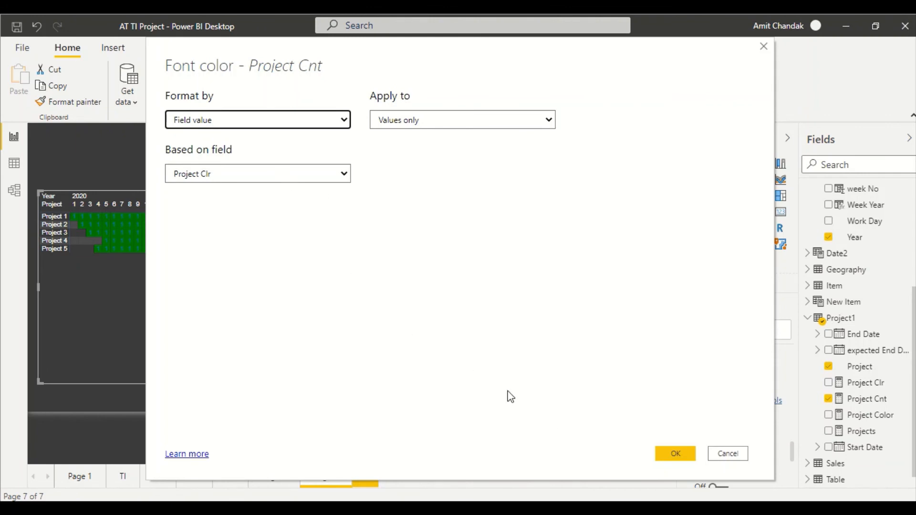
click(683, 455)
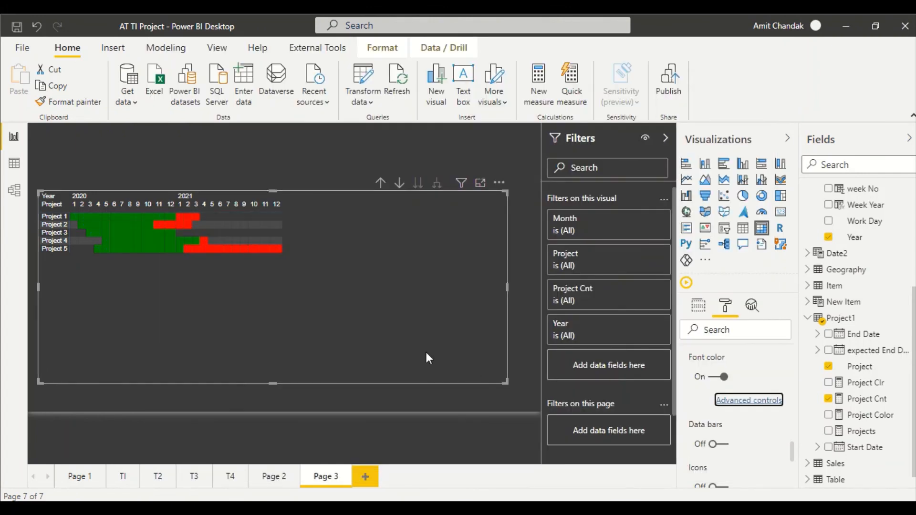